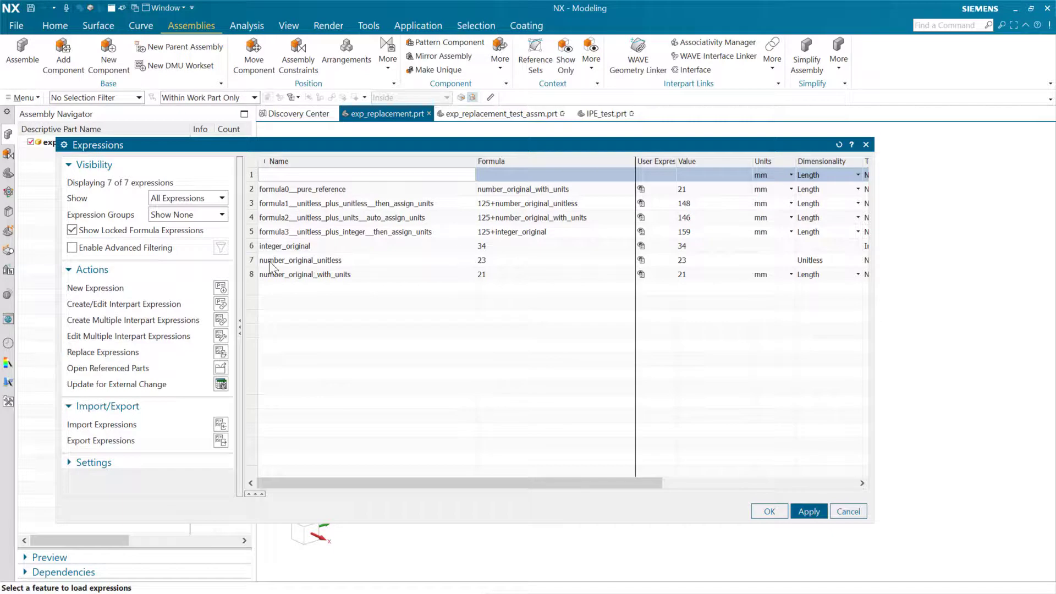
Widen the Expressions dialog to reveal the Type column, and examine integer_original and number_original_unitless.
left_click(253, 246)
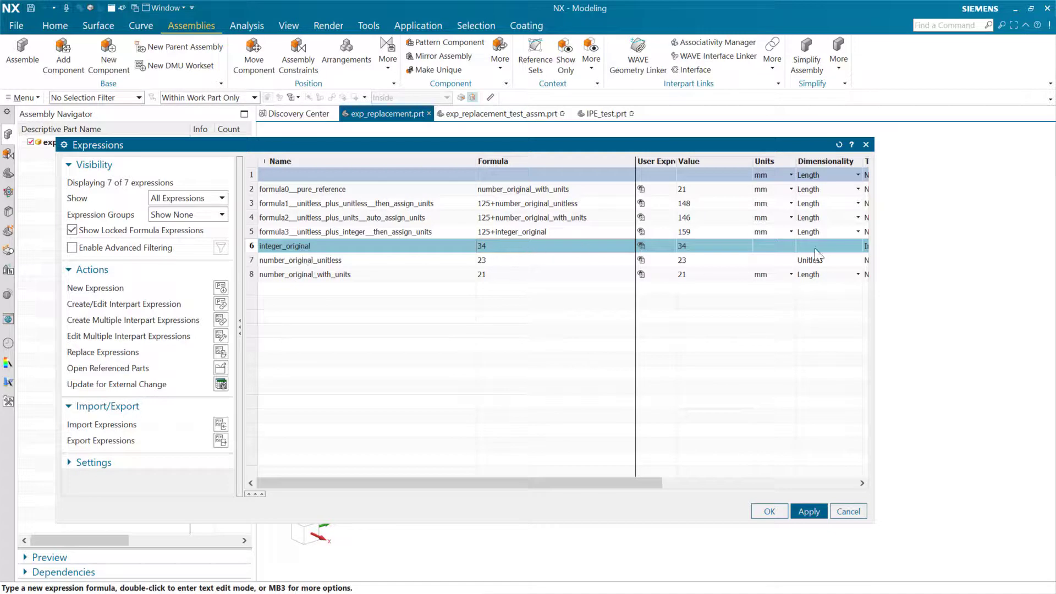
left_click_drag(875, 283, 919, 283)
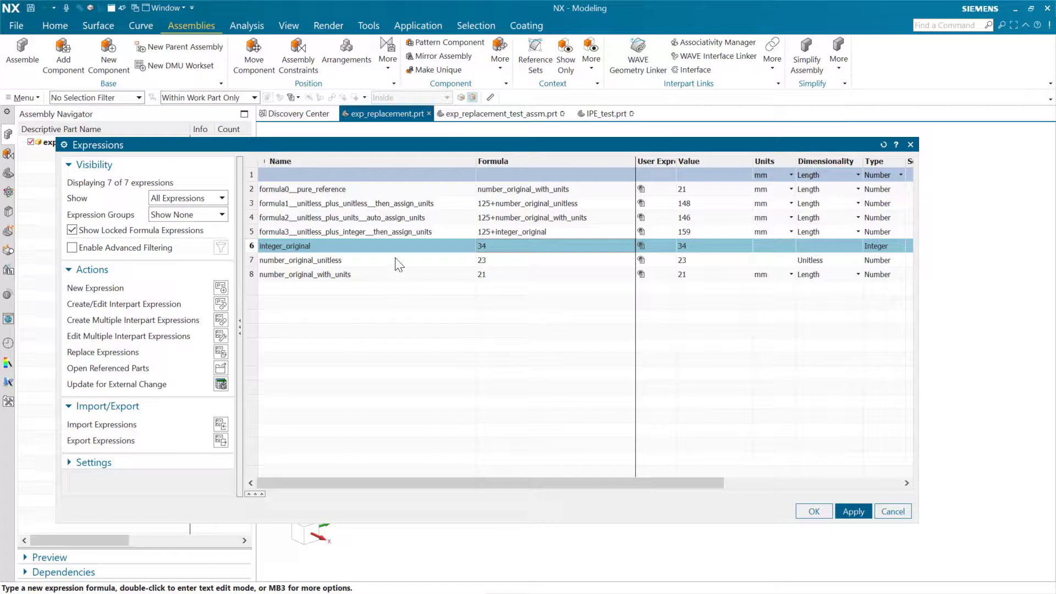
left_click(249, 259)
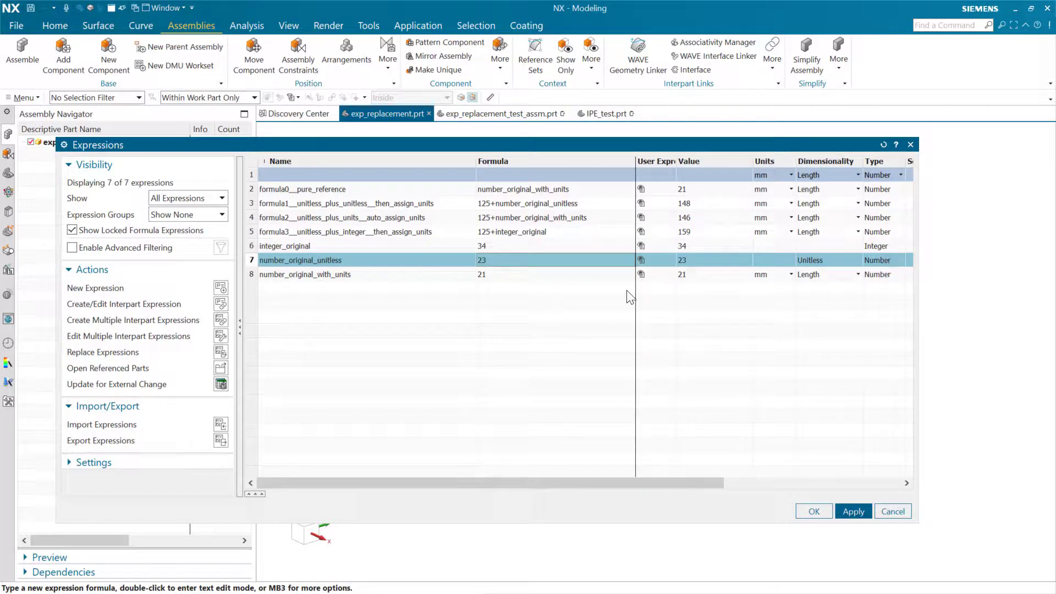
Try to set the formula of number_original_unitless to 23,4.
double_click(489, 262)
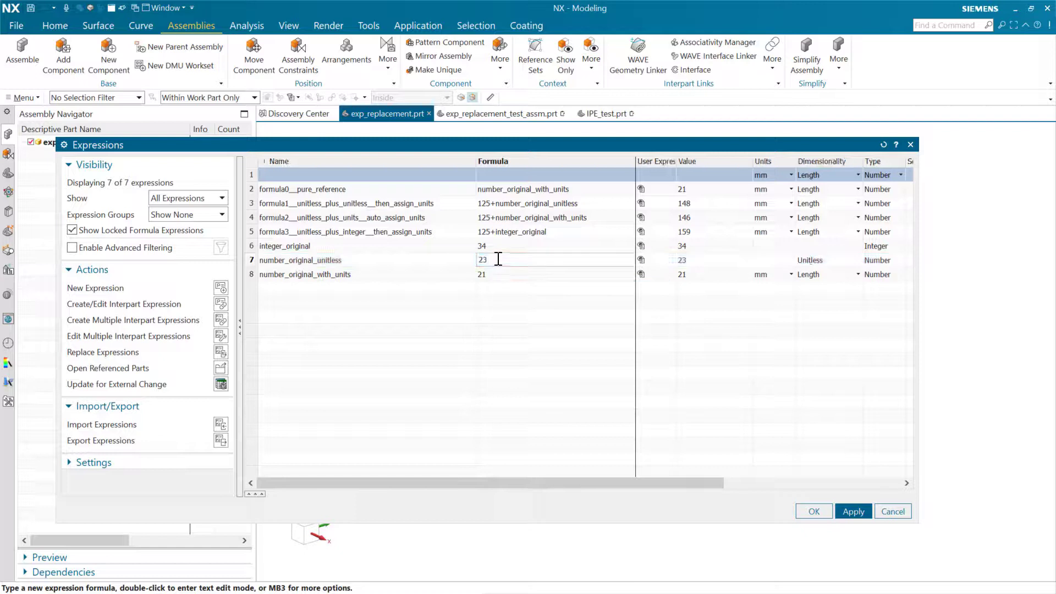
type(",4")
key("Return")
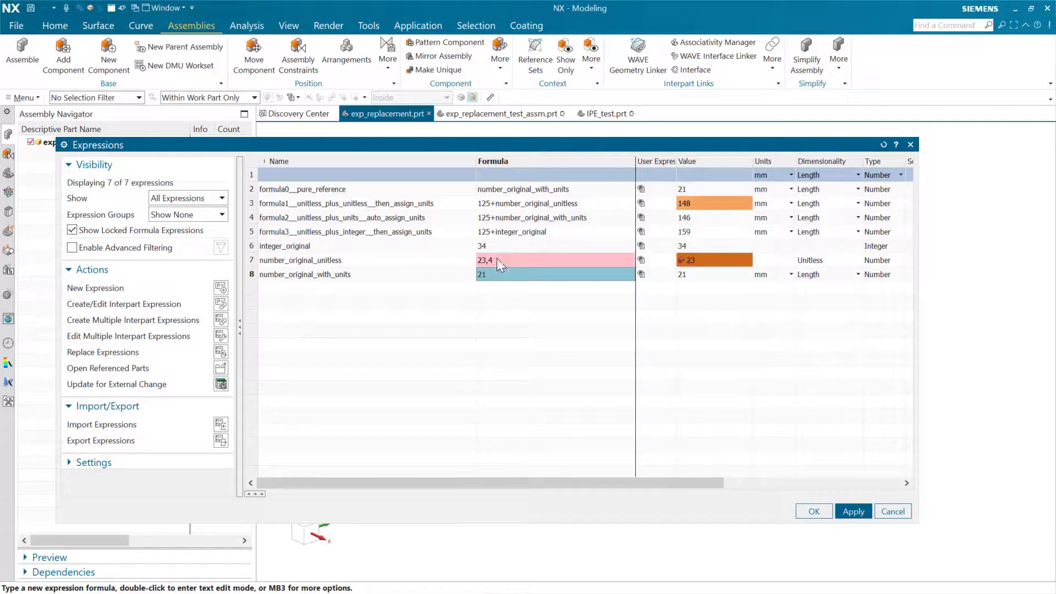
Set the formula of number_original_unitless to 23.4, using a decimal point.
left_click(497, 258)
double_click(497, 259)
double_click(518, 262)
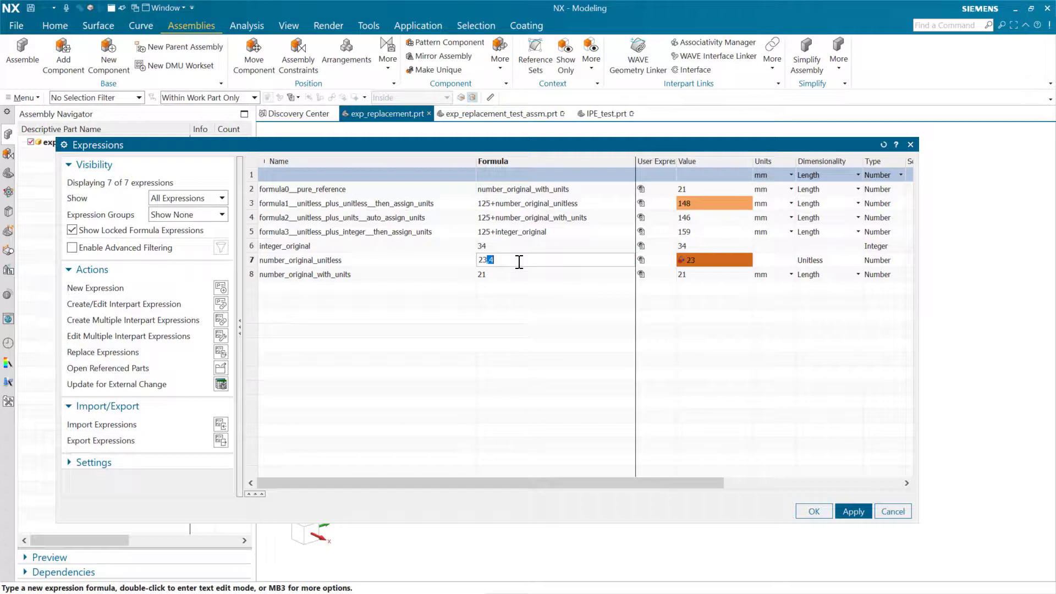
type(".4")
key("Return")
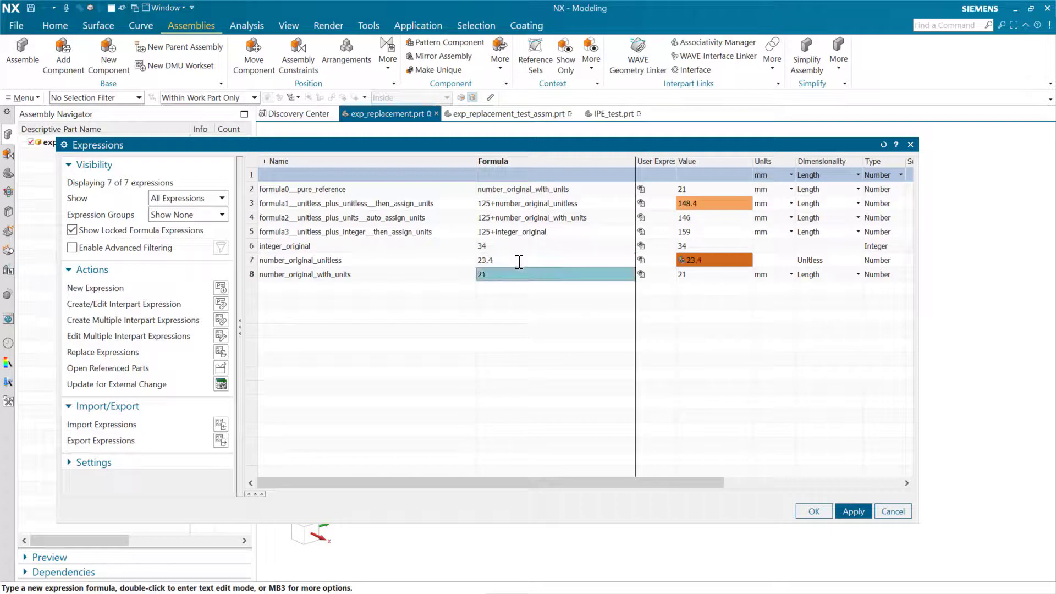
left_click(853, 511)
Restore the formula of number_original_unitless to 23 and apply the expression changes.
left_click(507, 260)
double_click(488, 260)
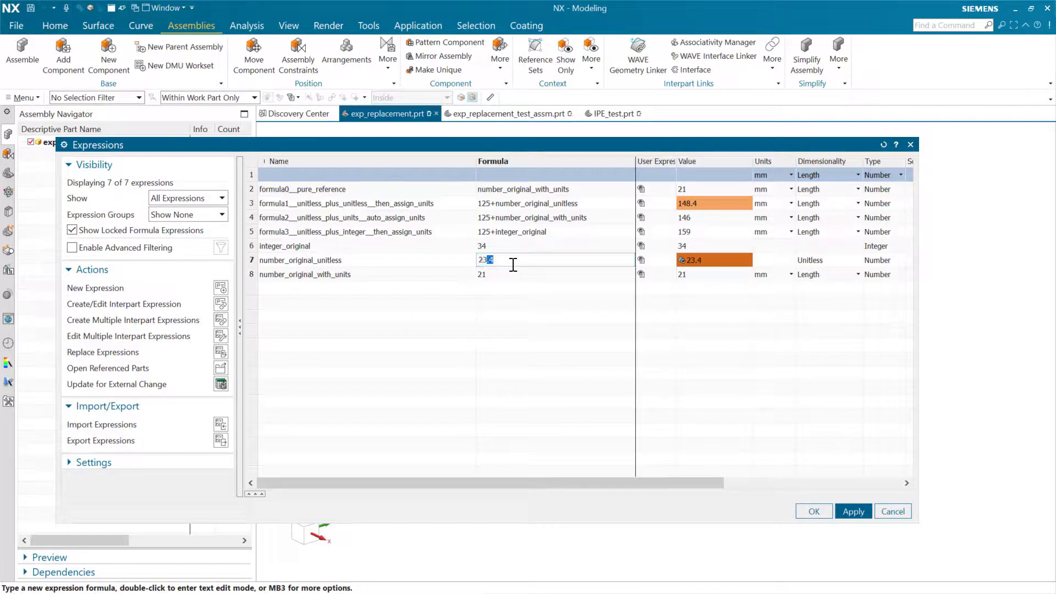
key("Return")
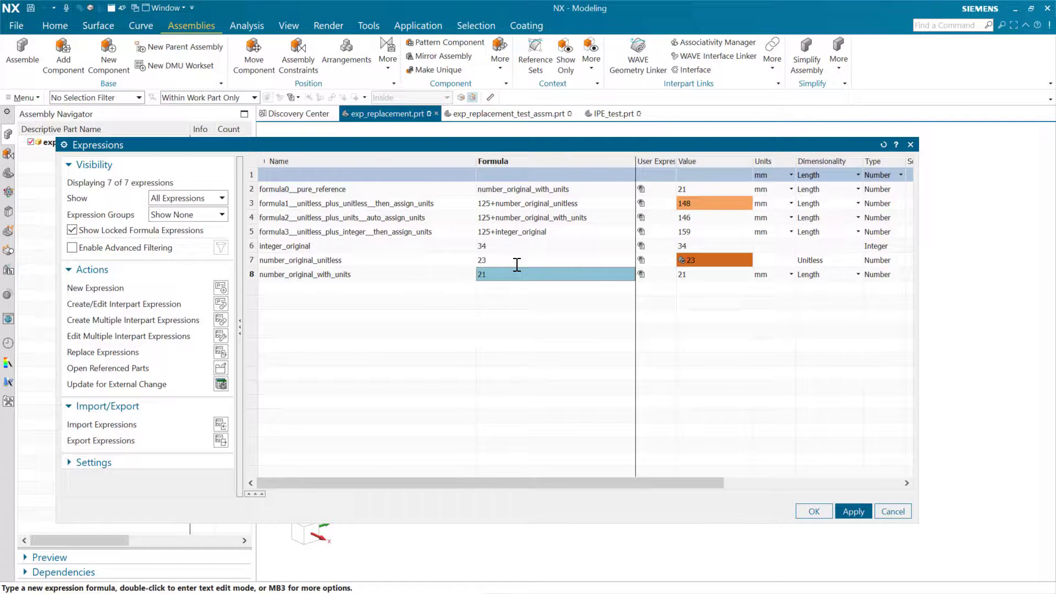
left_click(860, 511)
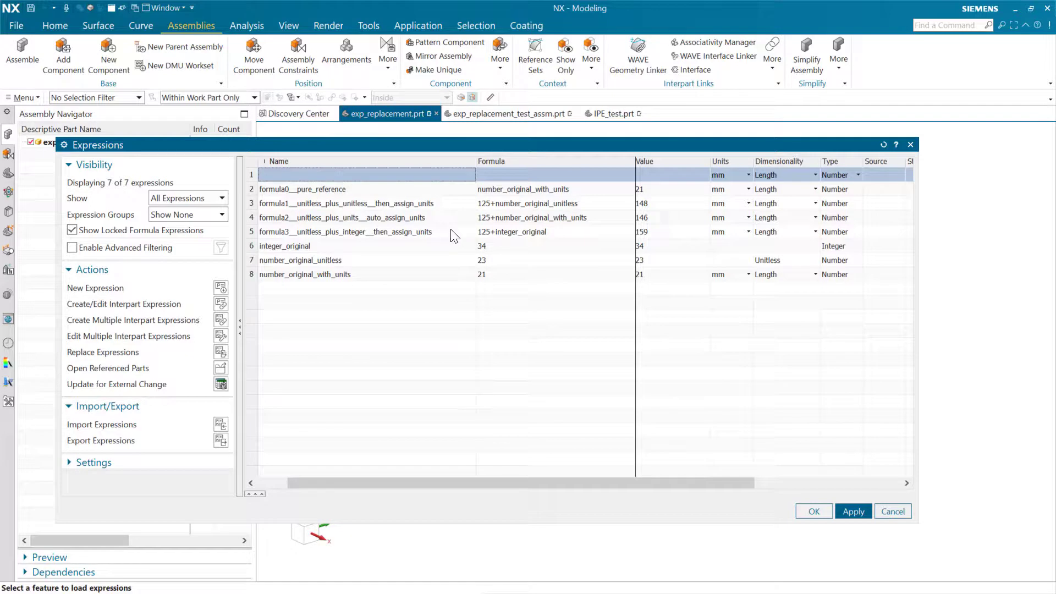
Set the units of formula0__pure_reference to cm.
left_click(362, 189)
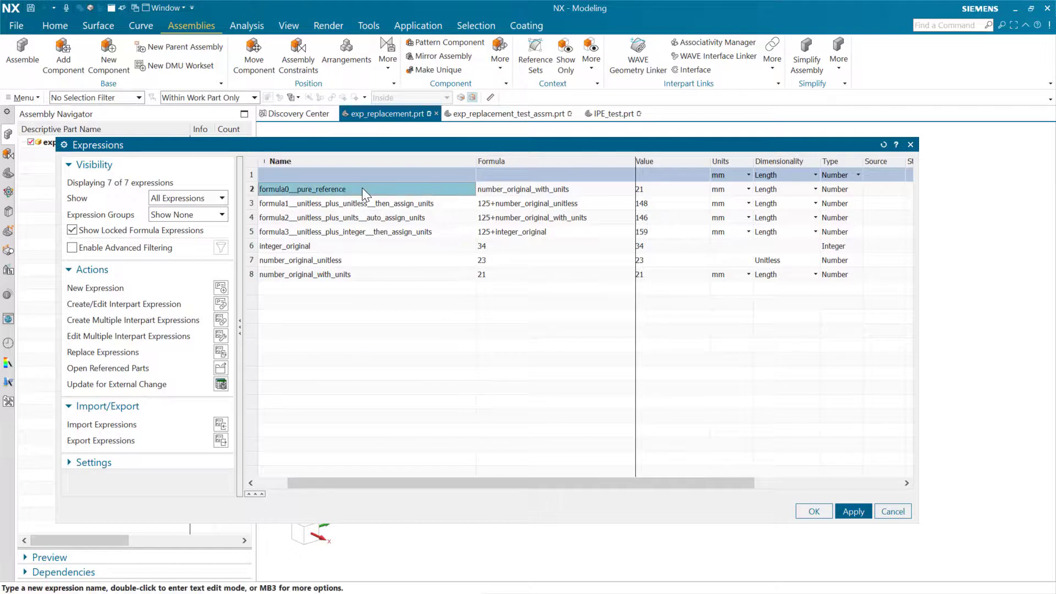
left_click(252, 190)
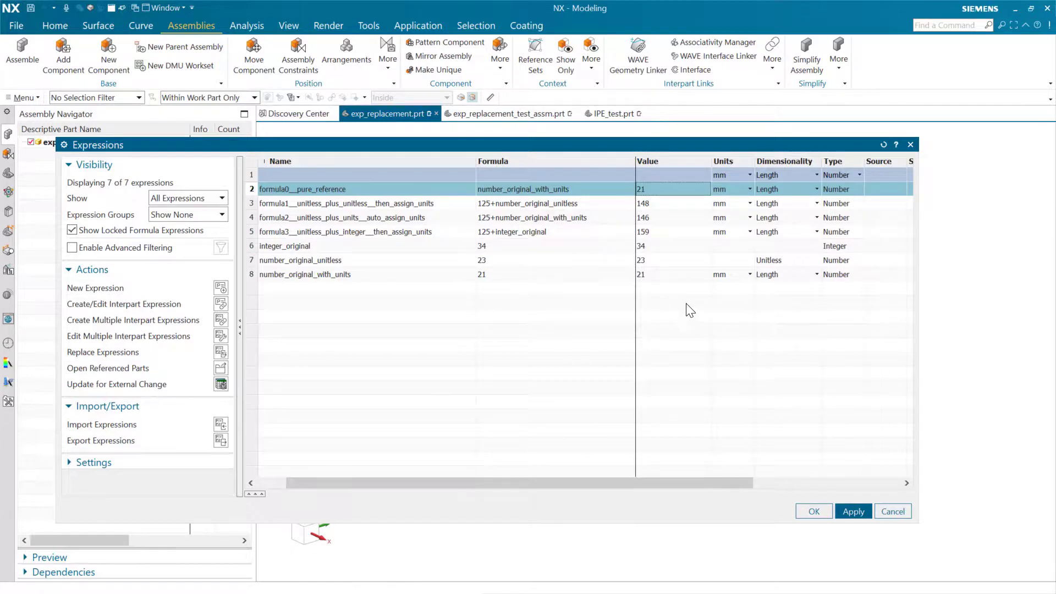
left_click(253, 189)
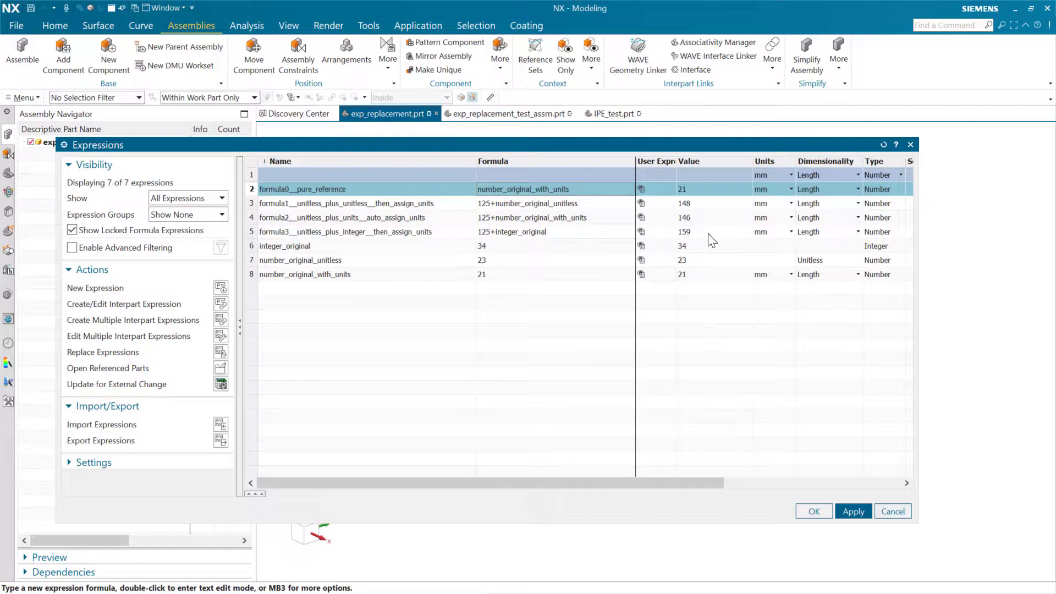
left_click(791, 188)
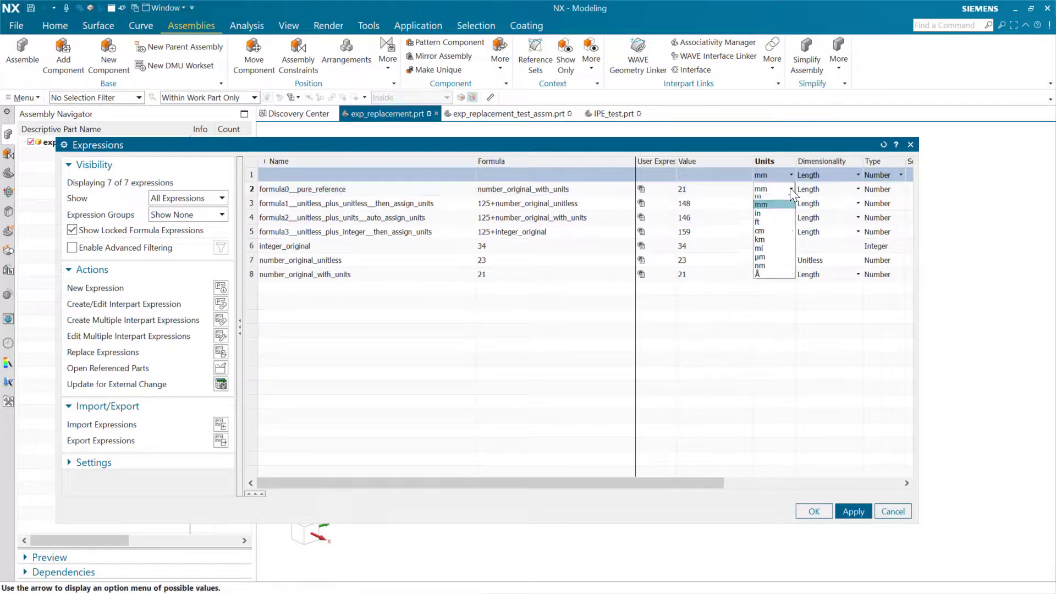
left_click(774, 235)
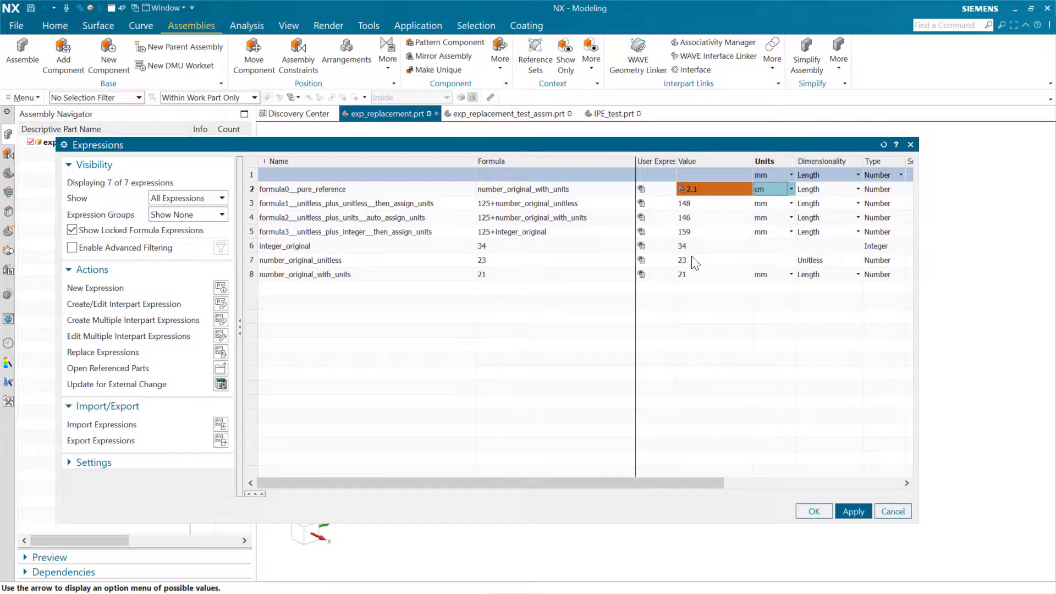
Set the units of formula0__pure_reference to in and apply the change.
left_click(790, 188)
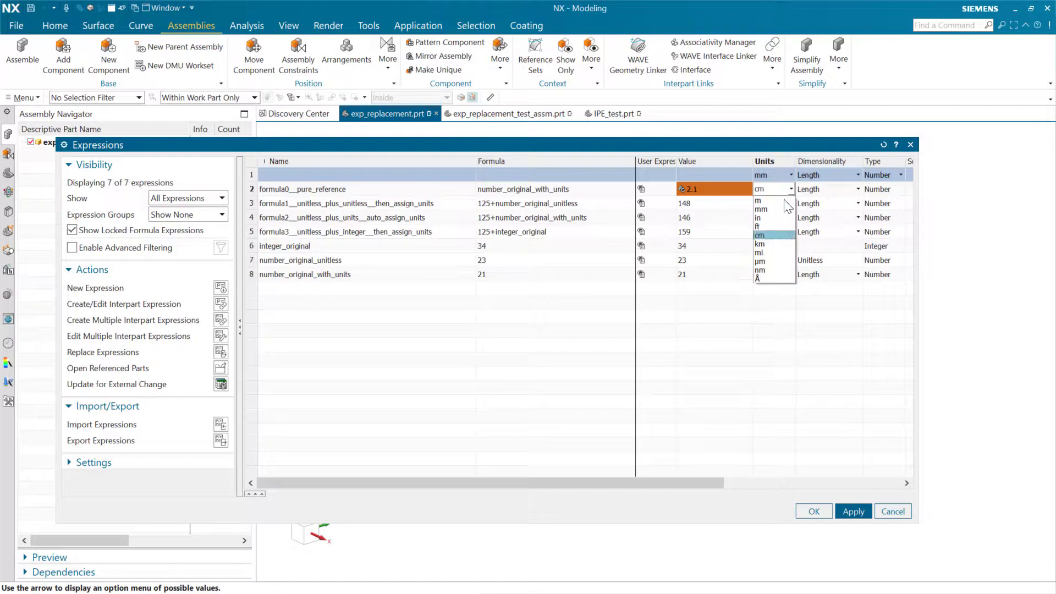
left_click(761, 218)
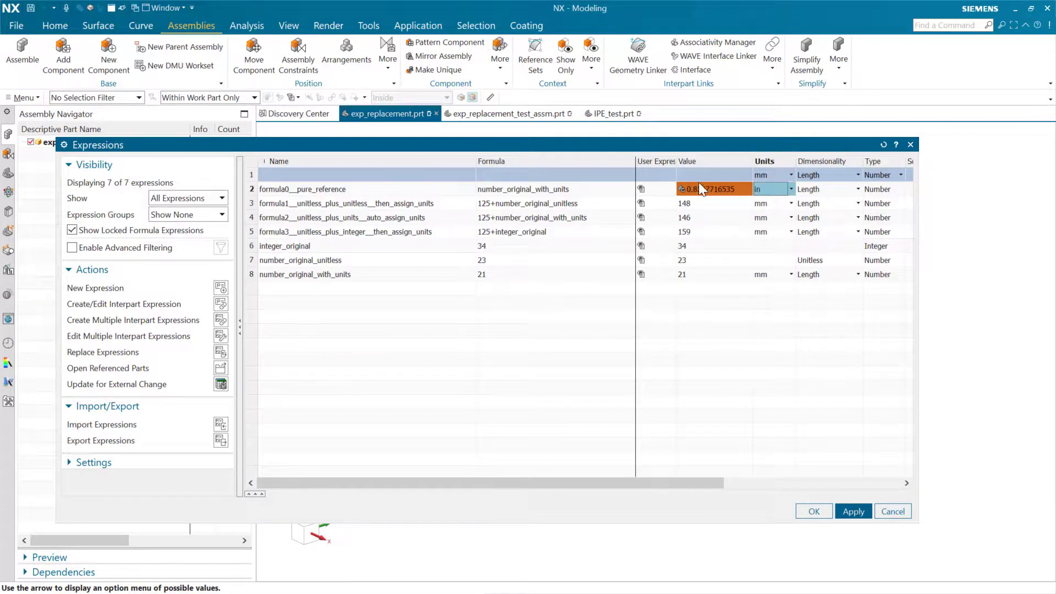
left_click(853, 509)
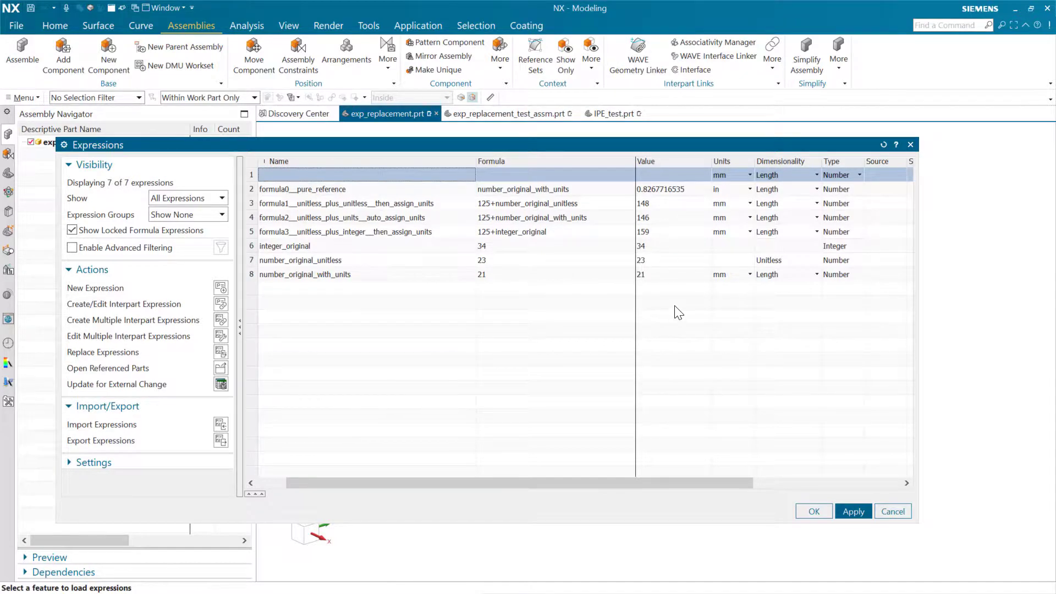
Return the units of formula0__pure_reference to mm and apply the change.
left_click(749, 187)
left_click(748, 188)
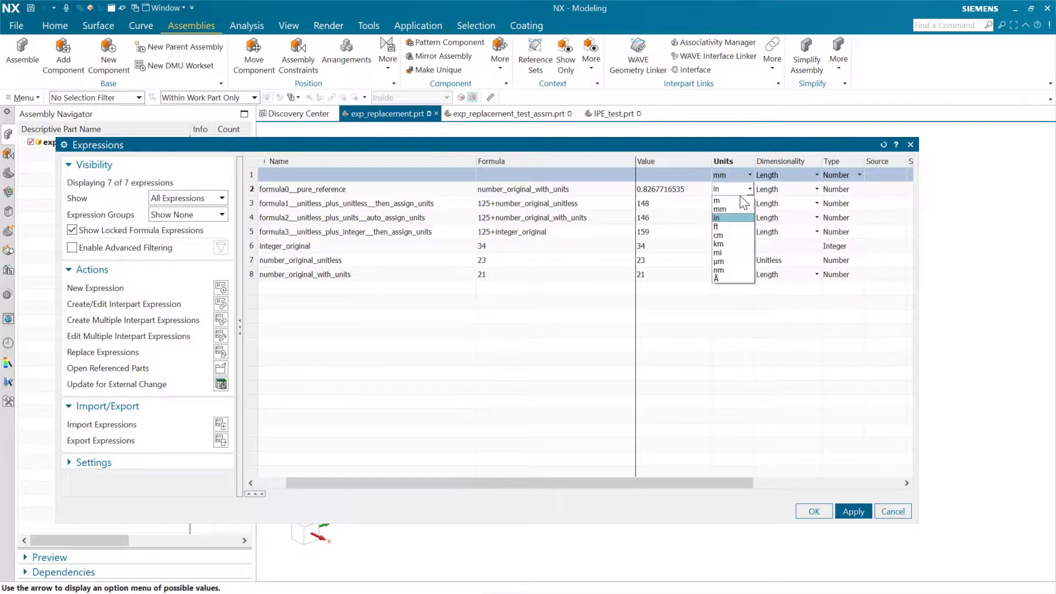
left_click(725, 209)
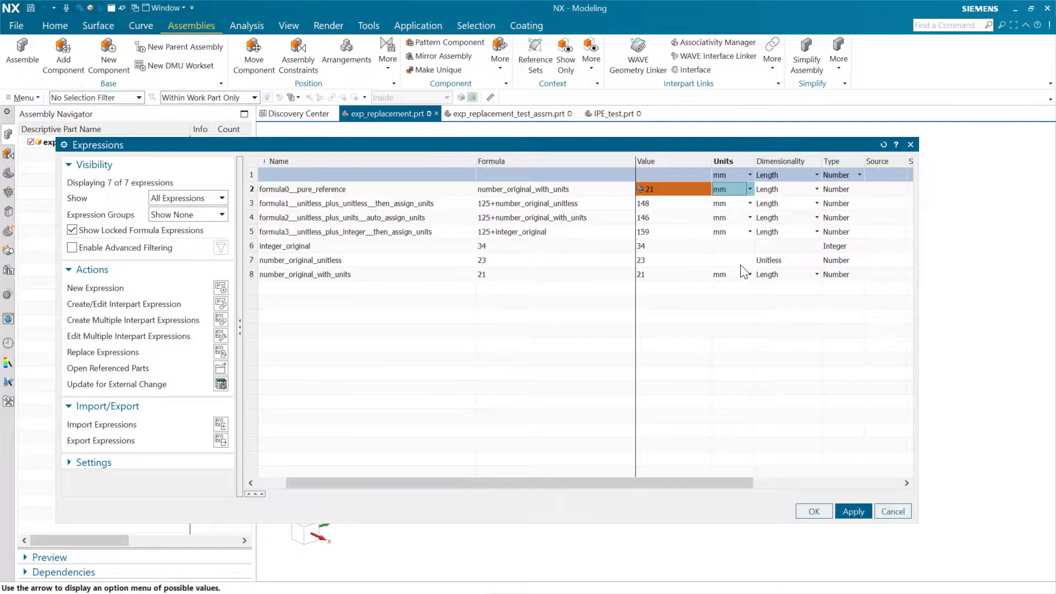
left_click(849, 511)
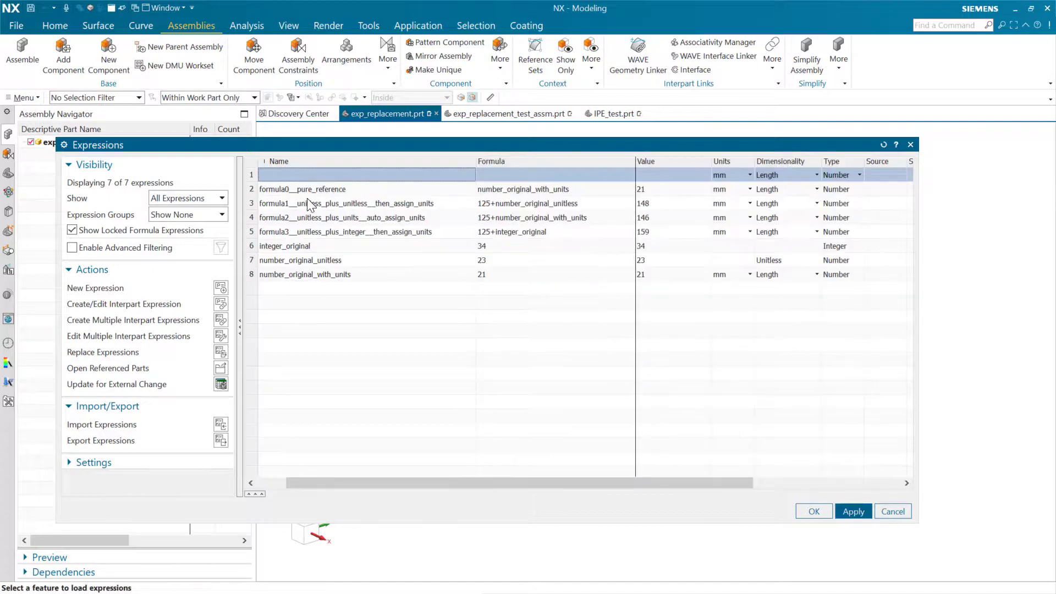
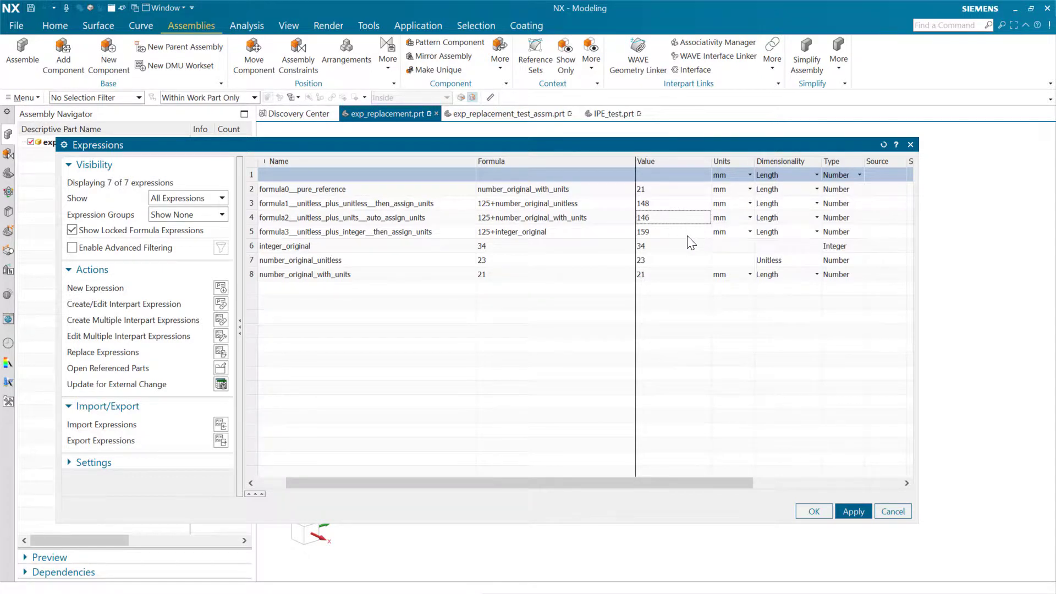
Examine formula3__unitless_plus_integer__then_assign_units and the three original expressions: number_original_with_units, integer_original and number_original_unitless.
left_click(400, 230)
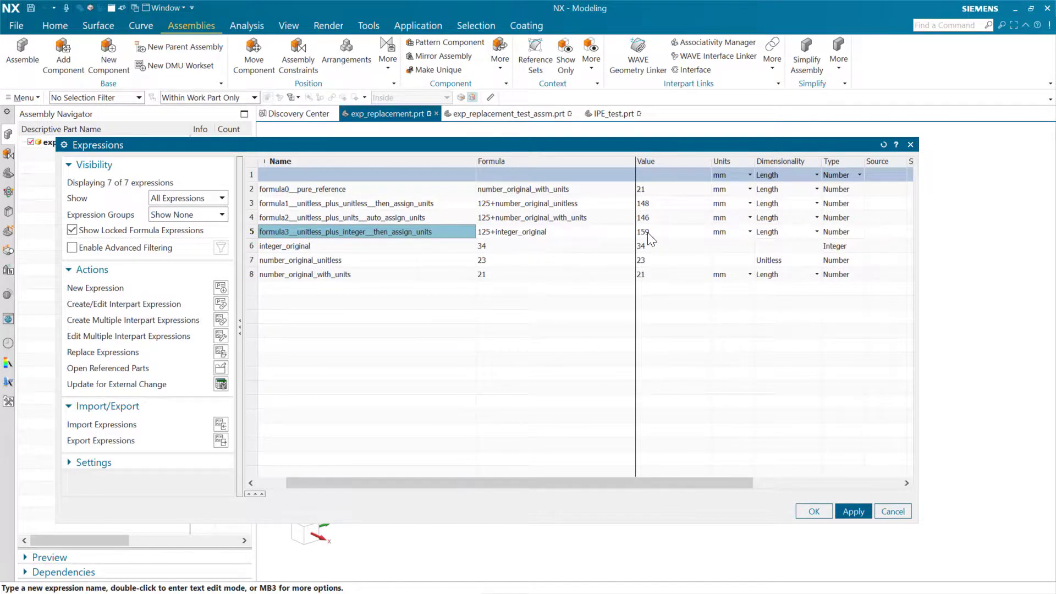
left_click(715, 318)
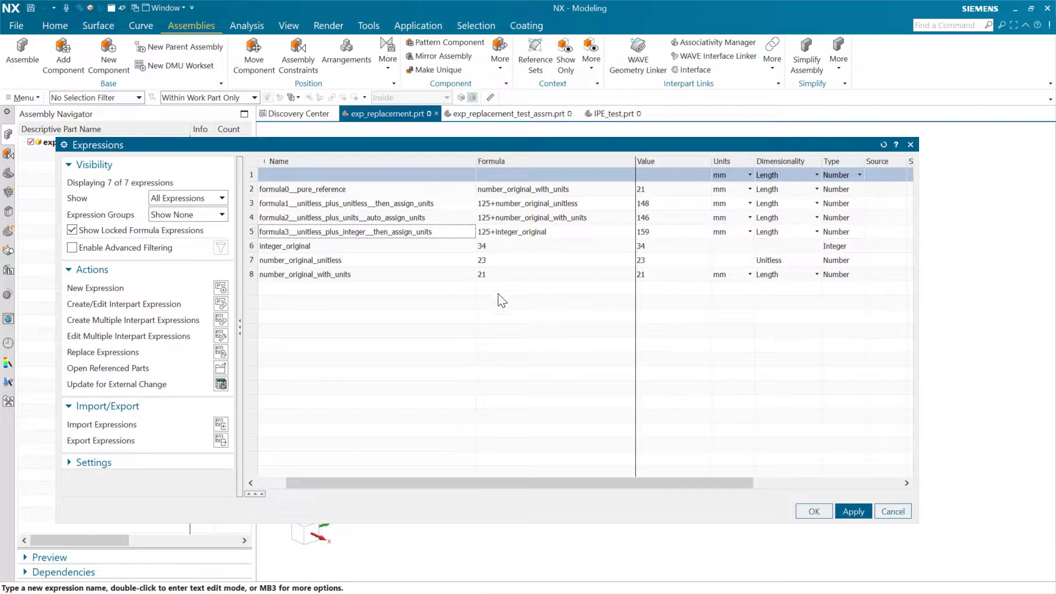
left_click(368, 278)
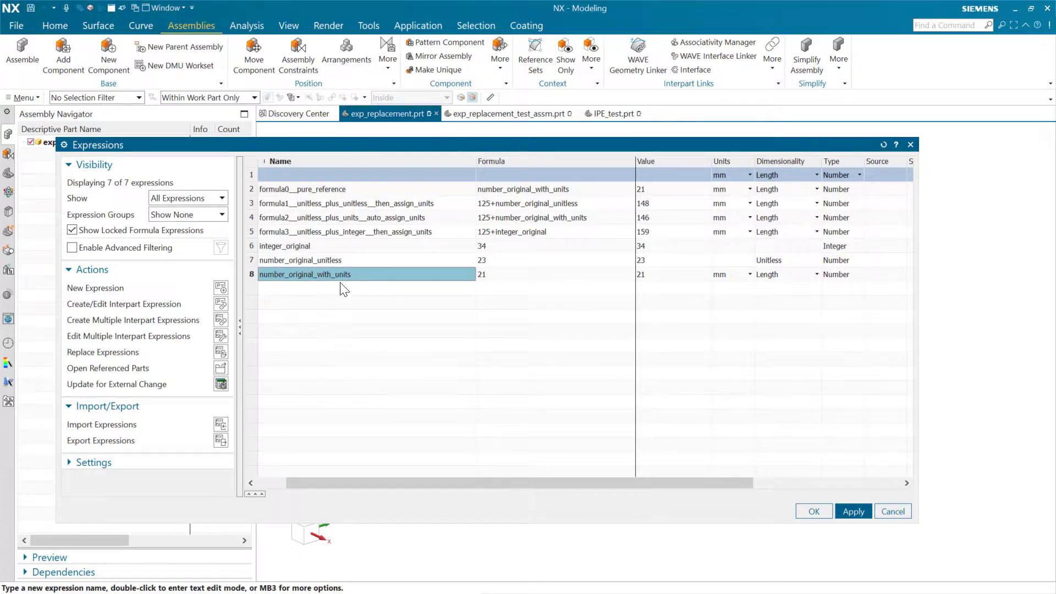
left_click(331, 248)
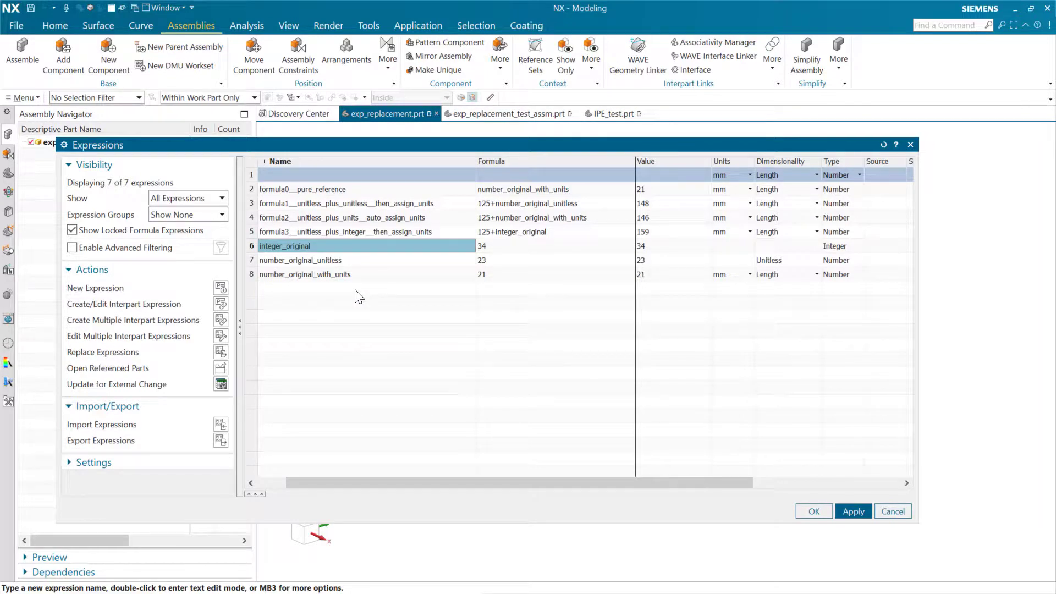
left_click(341, 260)
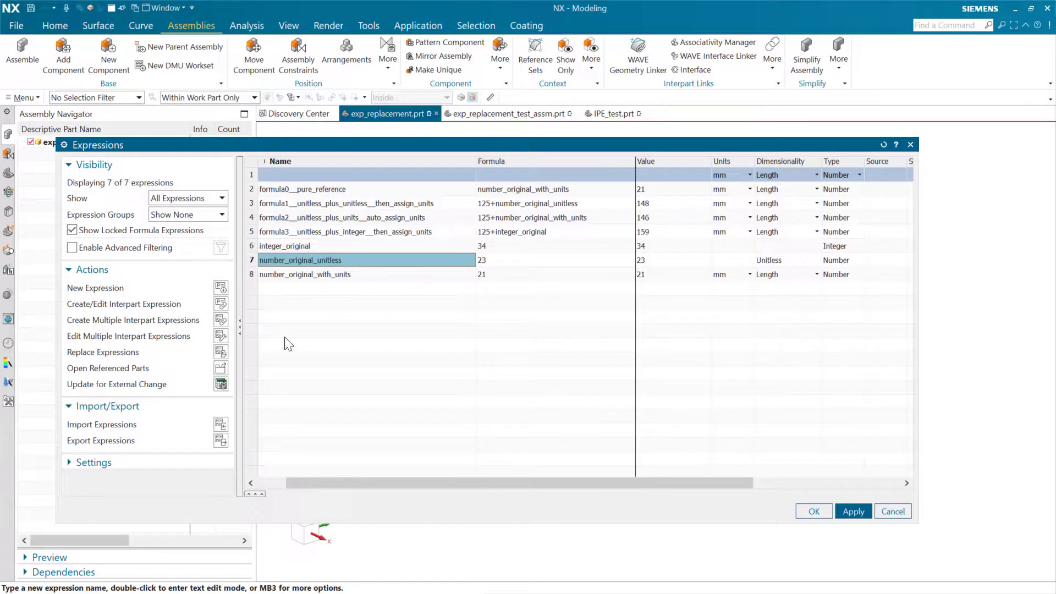
Start Replace Expressions, enlarge its dialog to show all source expressions, and select number_original_unitless.
left_click(221, 354)
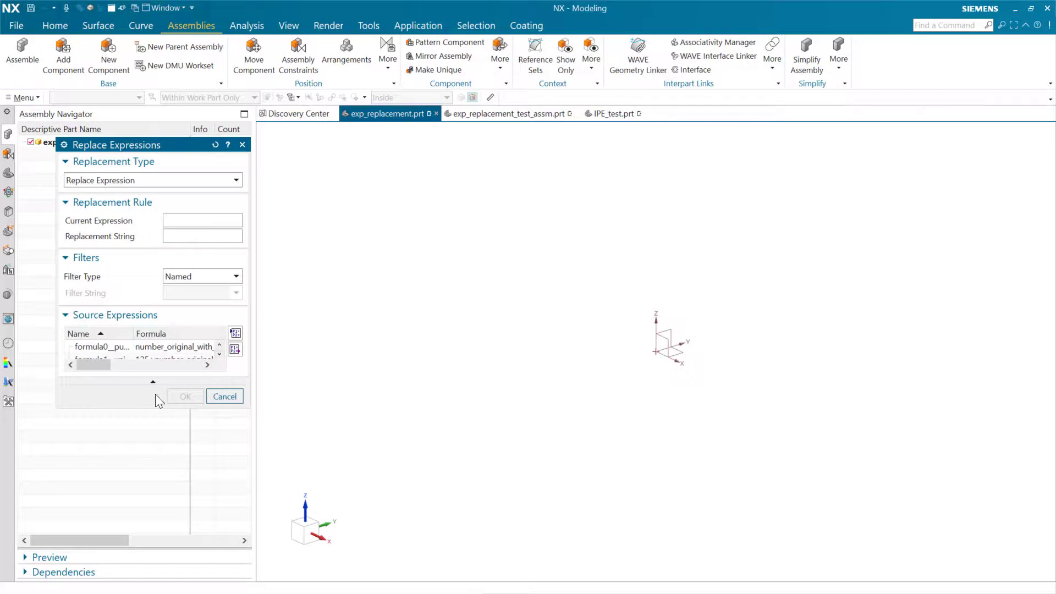
left_click_drag(153, 407, 145, 538)
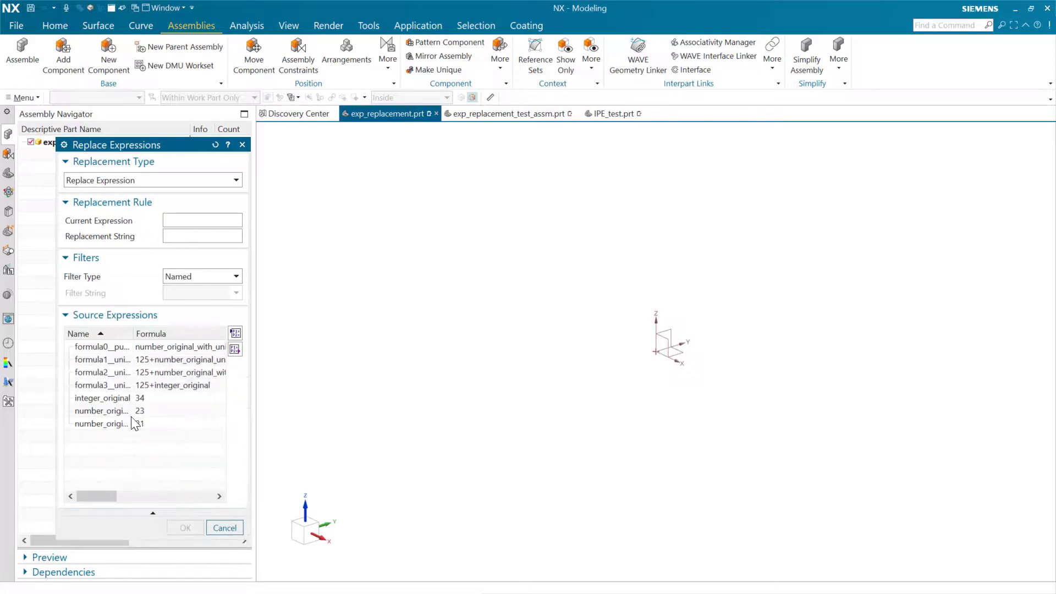
left_click(120, 410)
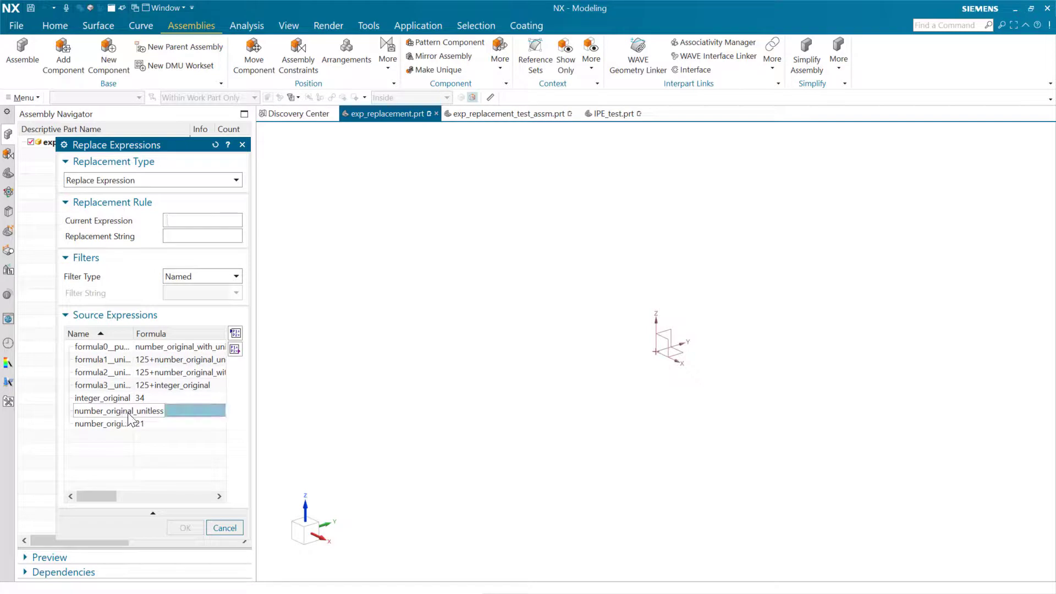
Look up the current expression by entering "num", and clear the entry without choosing a suggestion.
left_click(180, 221)
type("num")
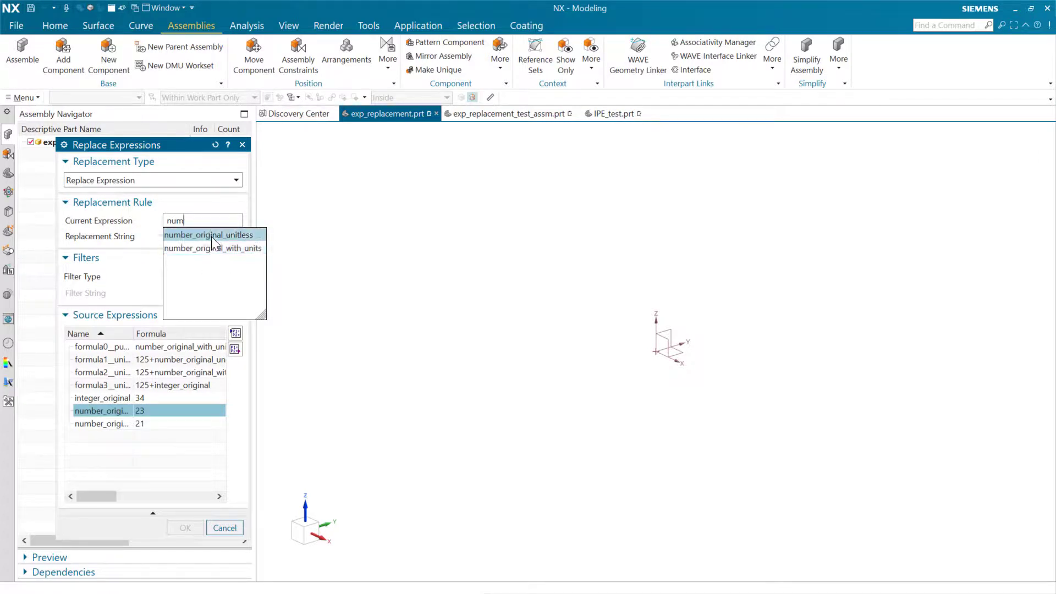
left_click_drag(195, 219, 139, 223)
key("BackSpace")
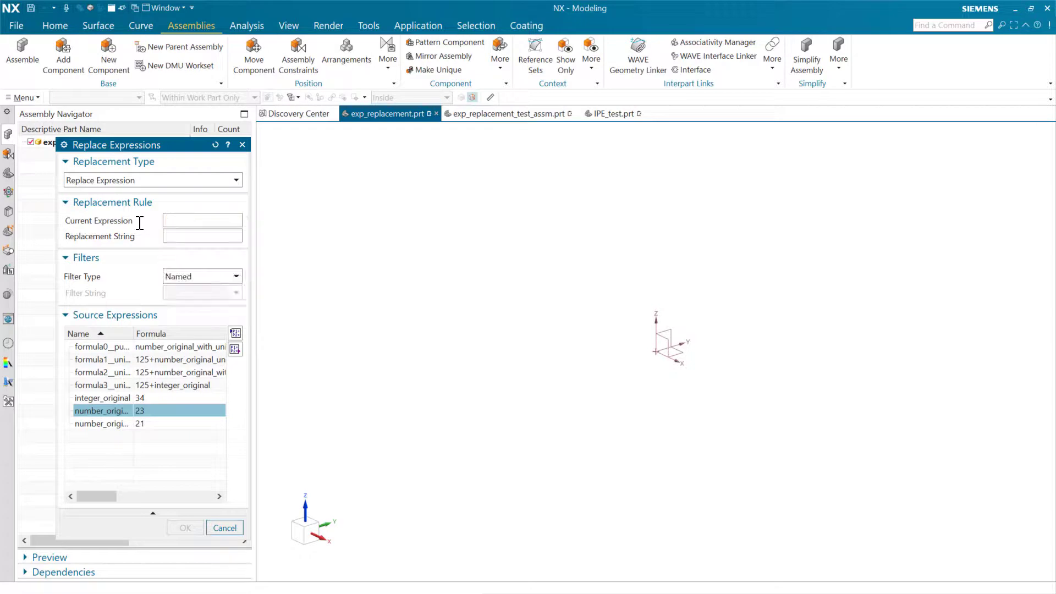
Assign number_original_unitless as the current expression from the source expressions, and clear that field again.
right_click(116, 411)
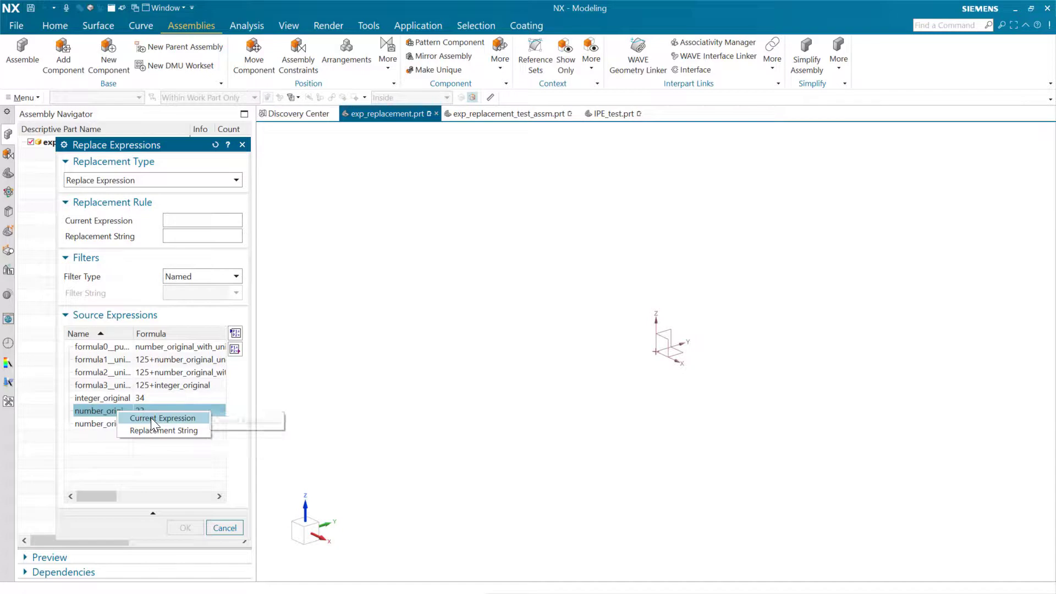
left_click(150, 417)
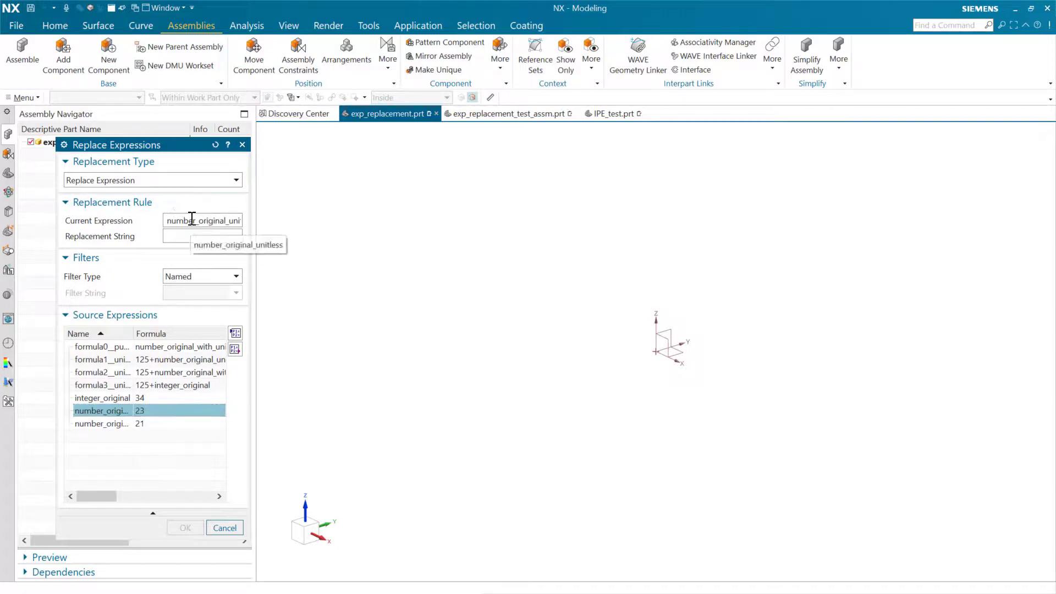
left_click(192, 220)
key("Delete")
key("ctrl+a")
key("Delete")
Assign number_original_unitless as the current expression and integer_original as the replacement string from the source expressions.
left_click(149, 443)
left_click(131, 412)
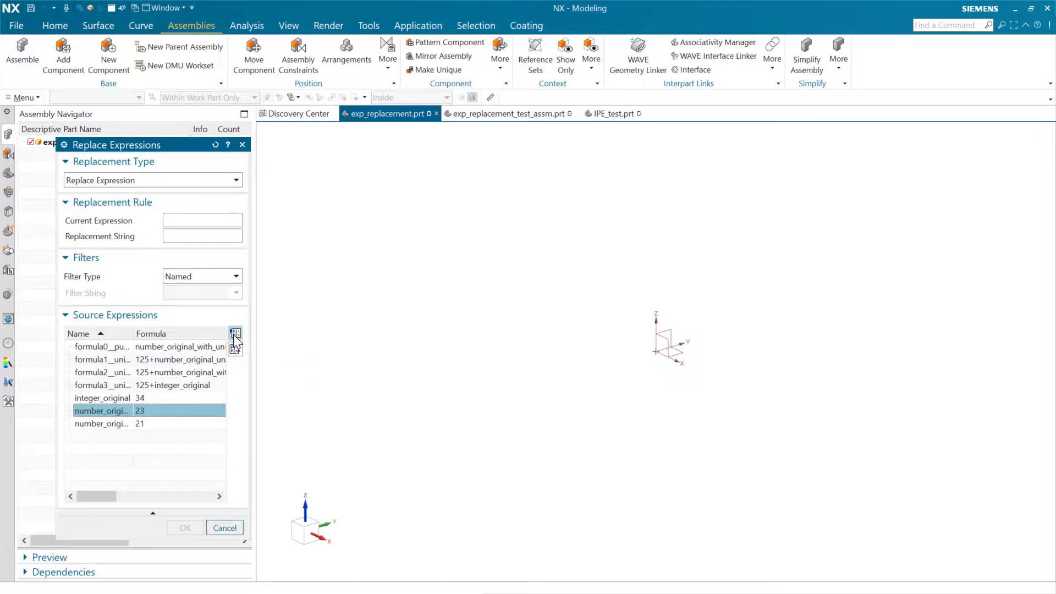
left_click(234, 334)
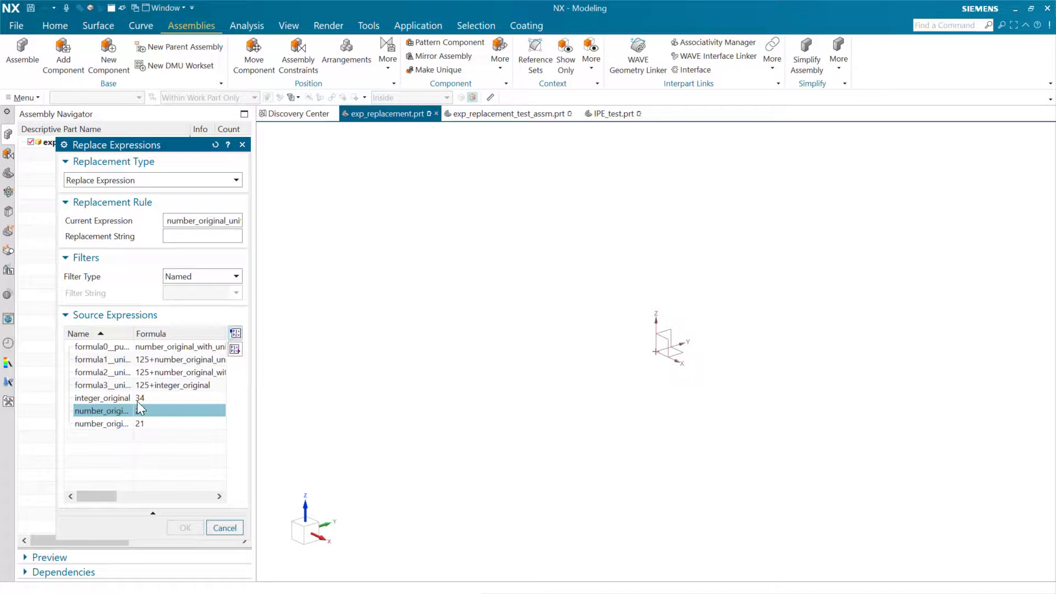
left_click(119, 400)
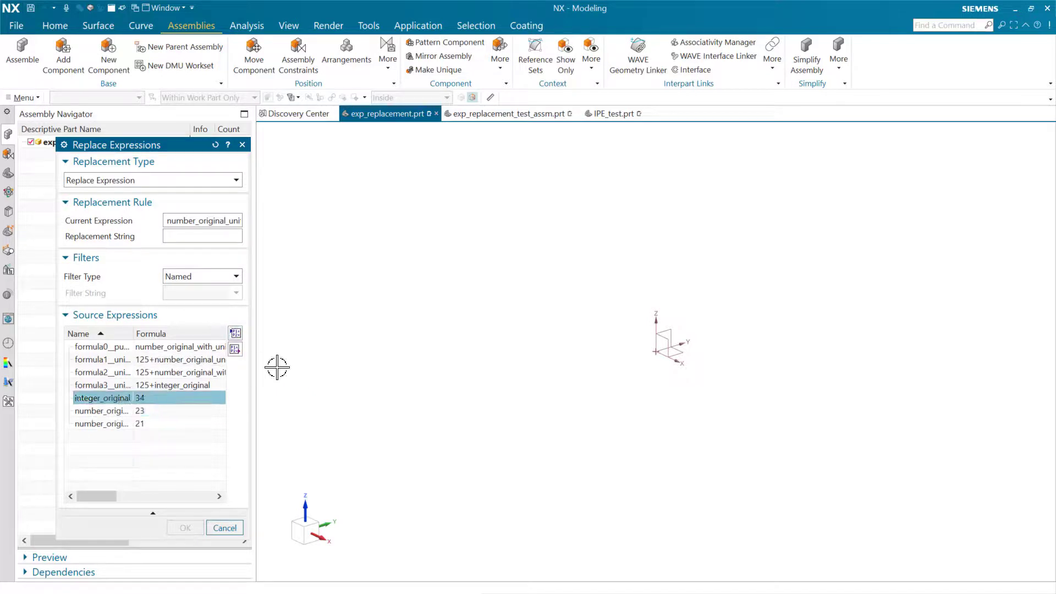
left_click(234, 350)
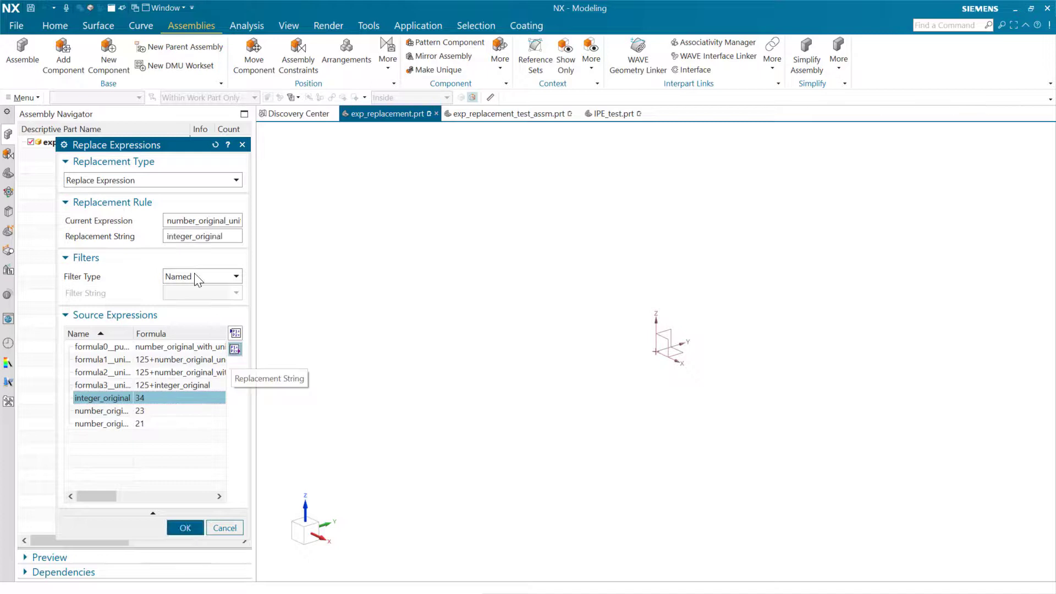
Check the full current expression name, replace number_original_unitless with integer_original, and apply the change to the expressions.
left_click_drag(214, 221, 256, 221)
left_click(223, 220)
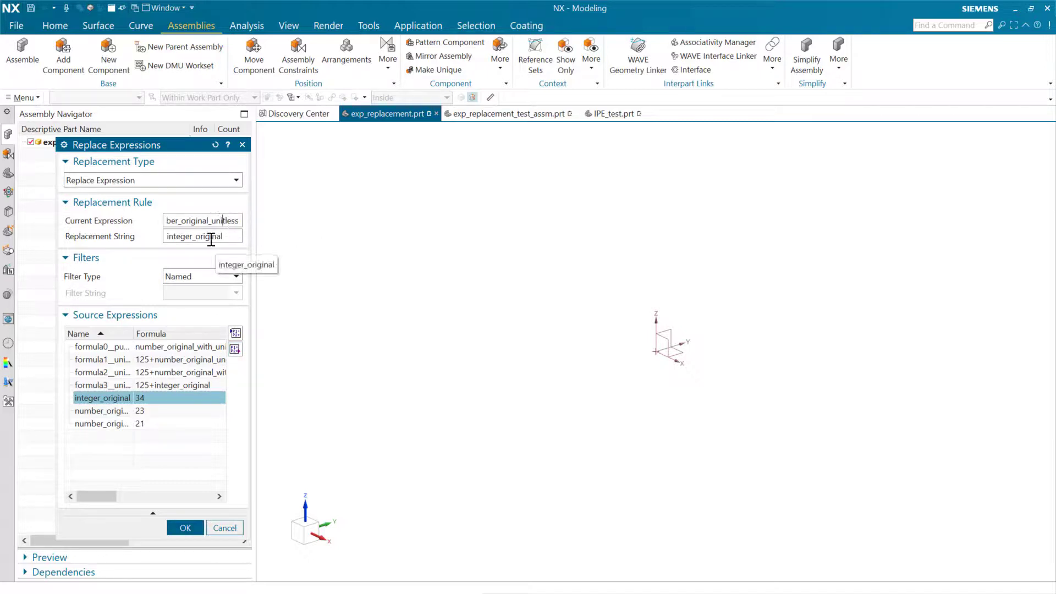
left_click_drag(231, 220, 124, 230)
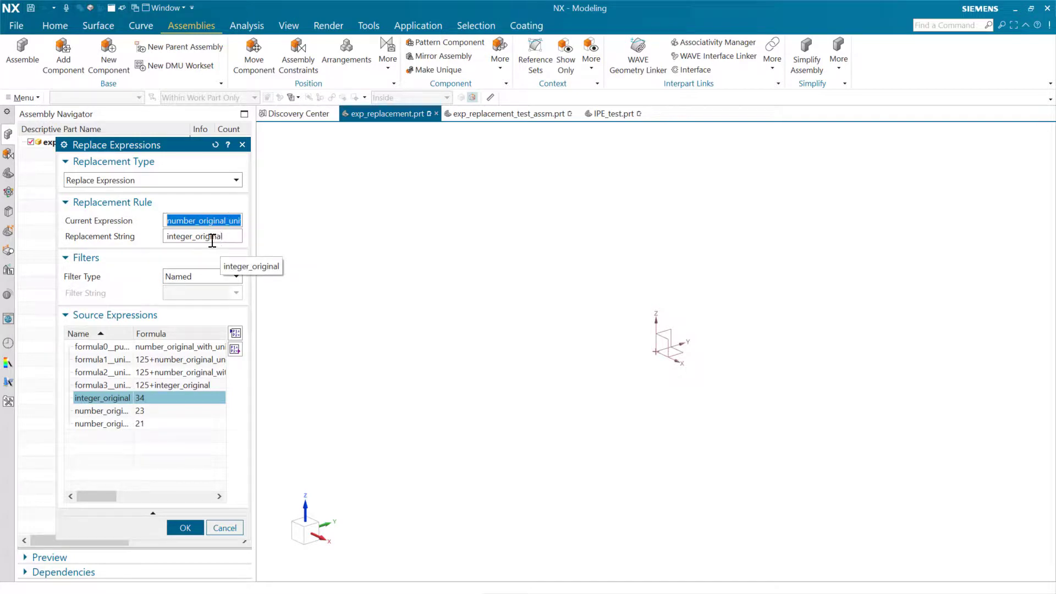
left_click(187, 527)
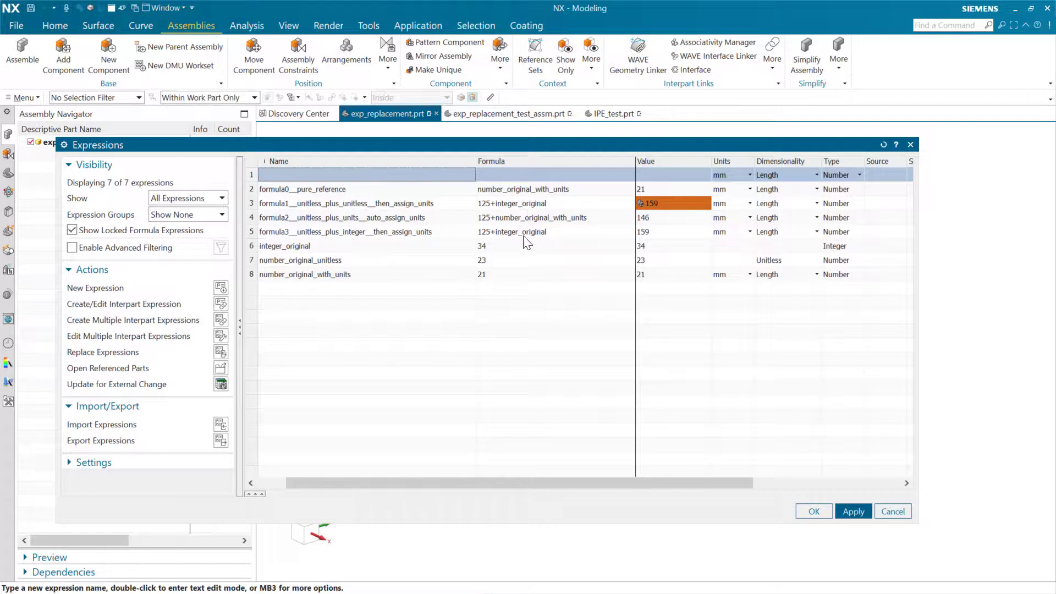
mouse_move(653, 203)
left_click(852, 511)
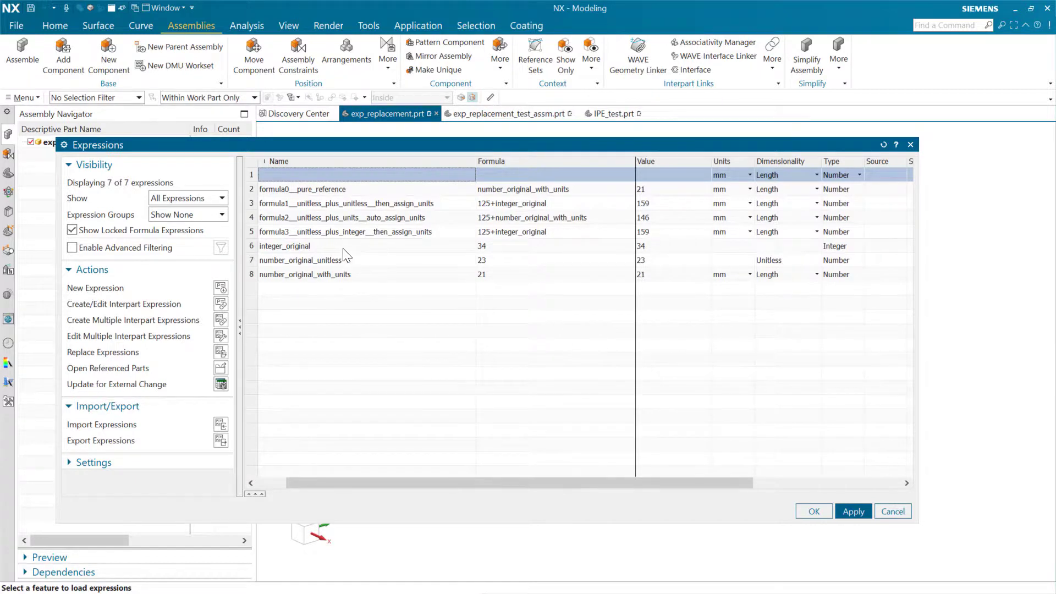
middle_click(549, 332)
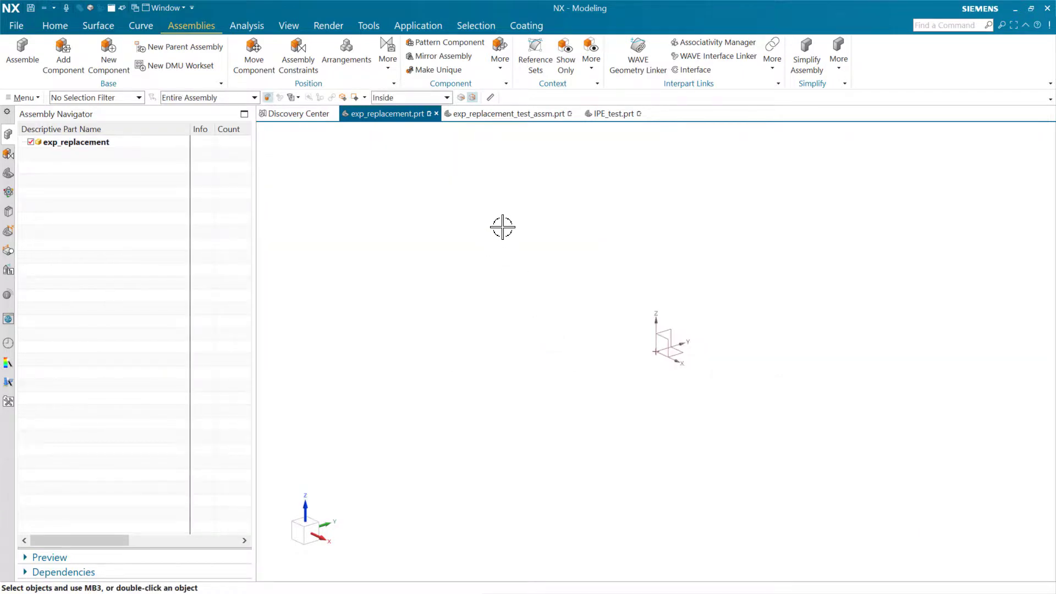
Reopen Expressions and examine number_original_with_units, integer_original, and the formulas of formula0__pure_reference and formula2__unitless_plus_units__auto_assign_units.
key("ctrl+e")
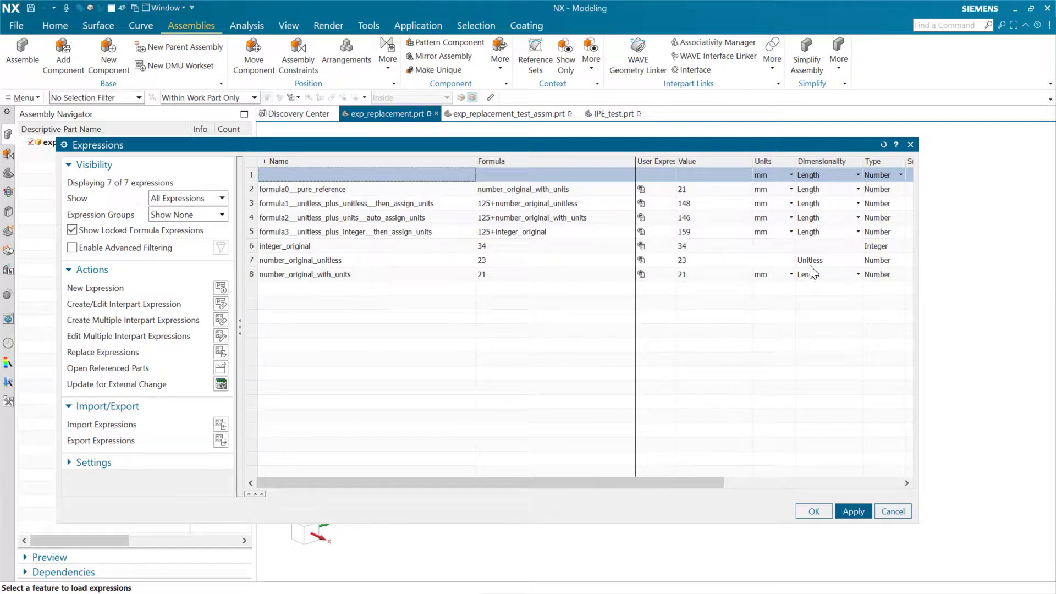
left_click(346, 279)
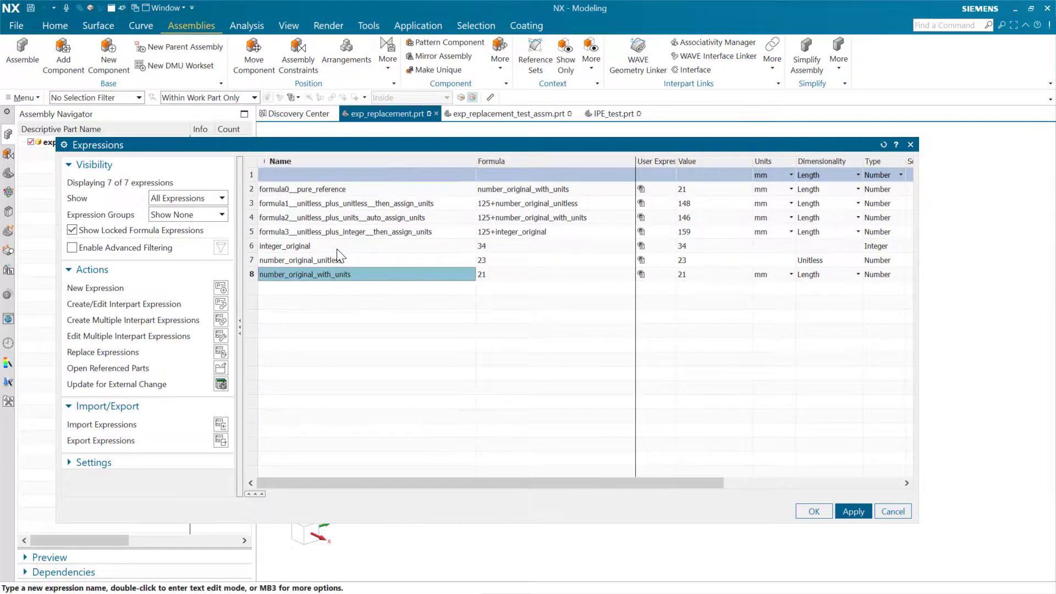
left_click(337, 248)
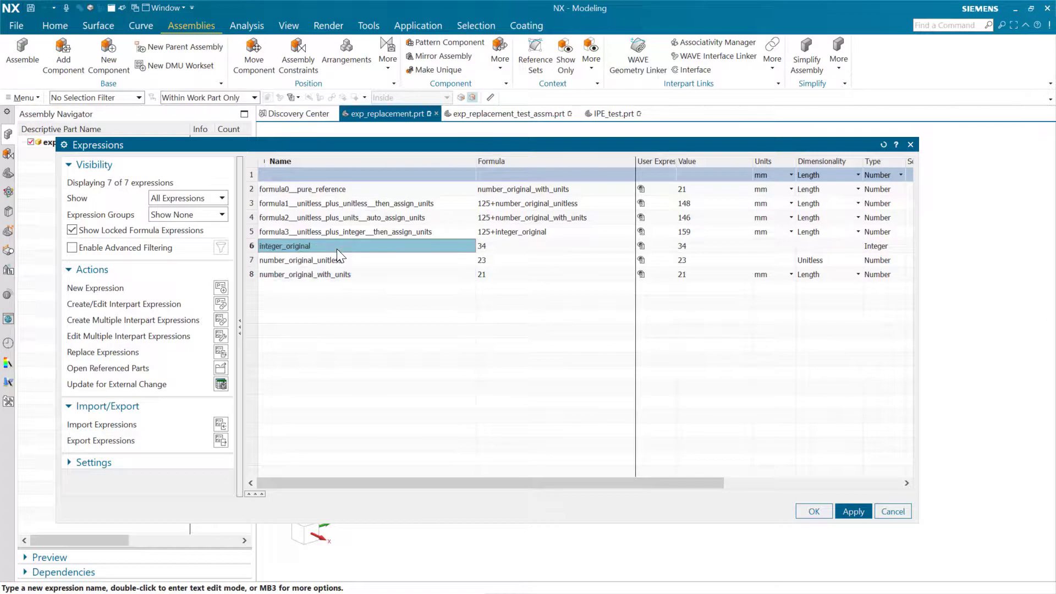
left_click(329, 304)
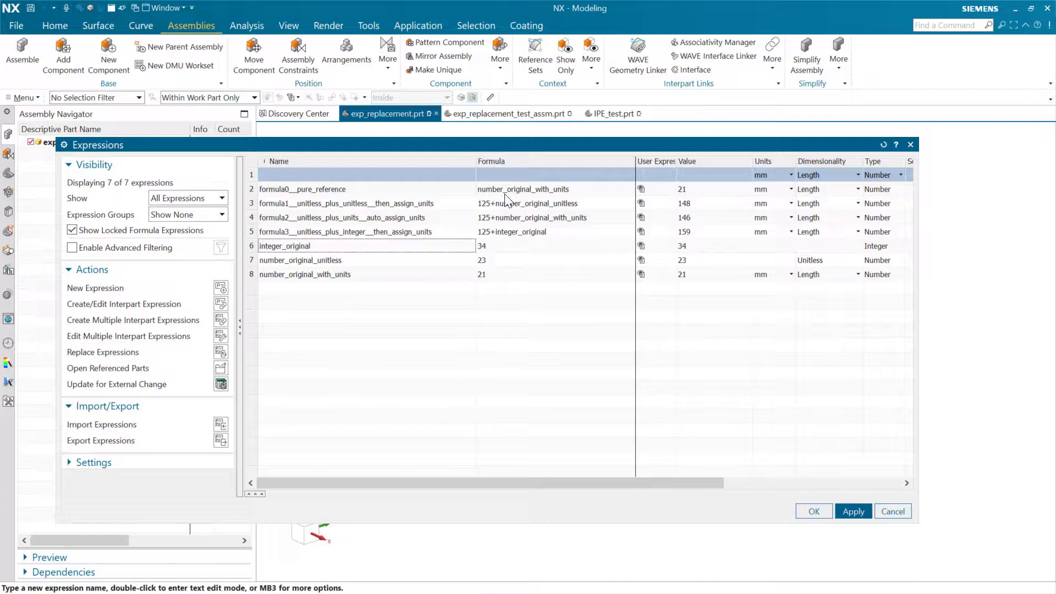
left_click(554, 219)
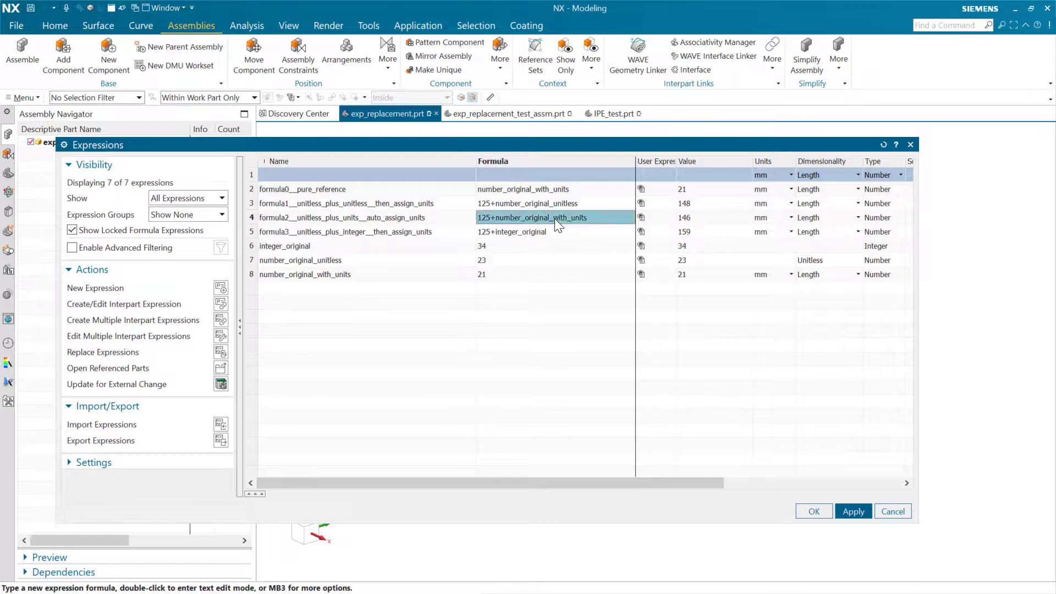
left_click(566, 190)
left_click(574, 219)
left_click(566, 190)
left_click(577, 216)
left_click(576, 190)
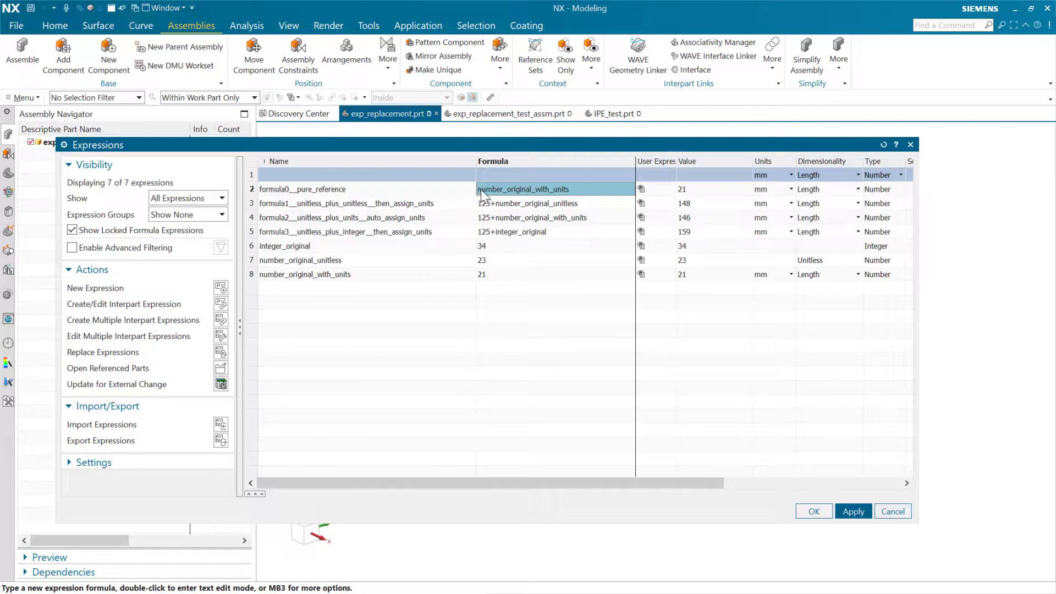
Compare the formulas of formula1__unitless_plus_unitless__then_assign_units and formula3__unitless_plus_integer__then_assign_units, and revisit those that reference number_original_with_units.
left_click(525, 203)
left_click(559, 232)
left_click(567, 205)
left_click(550, 231)
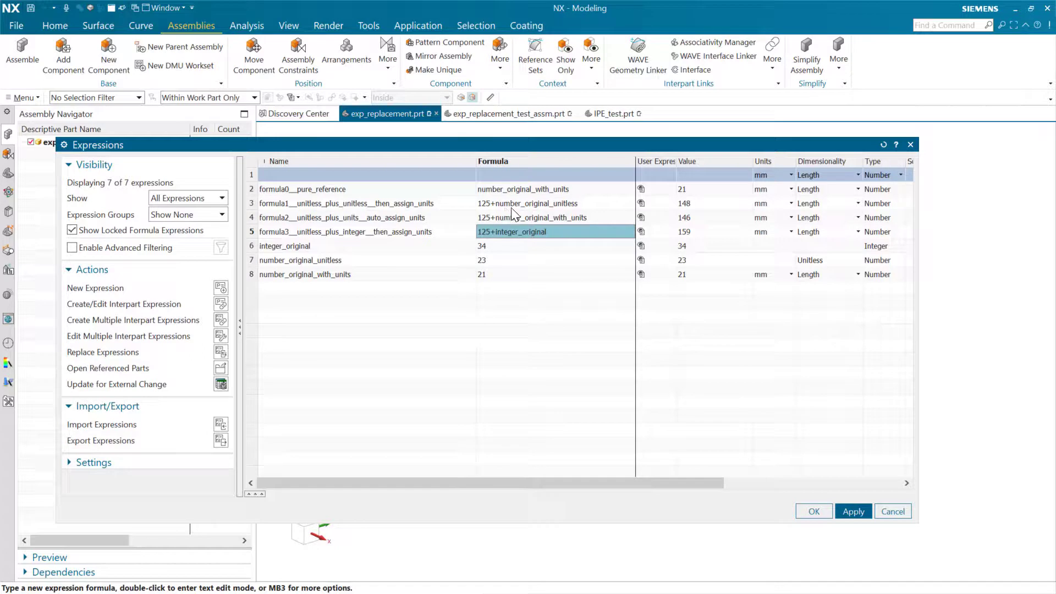
left_click(539, 192)
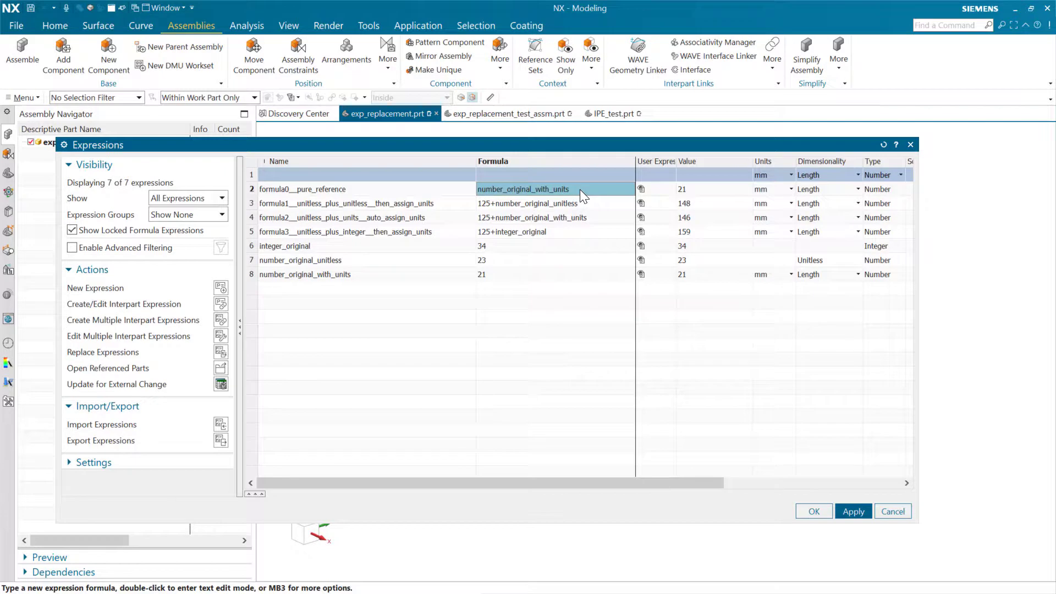
left_click(597, 218)
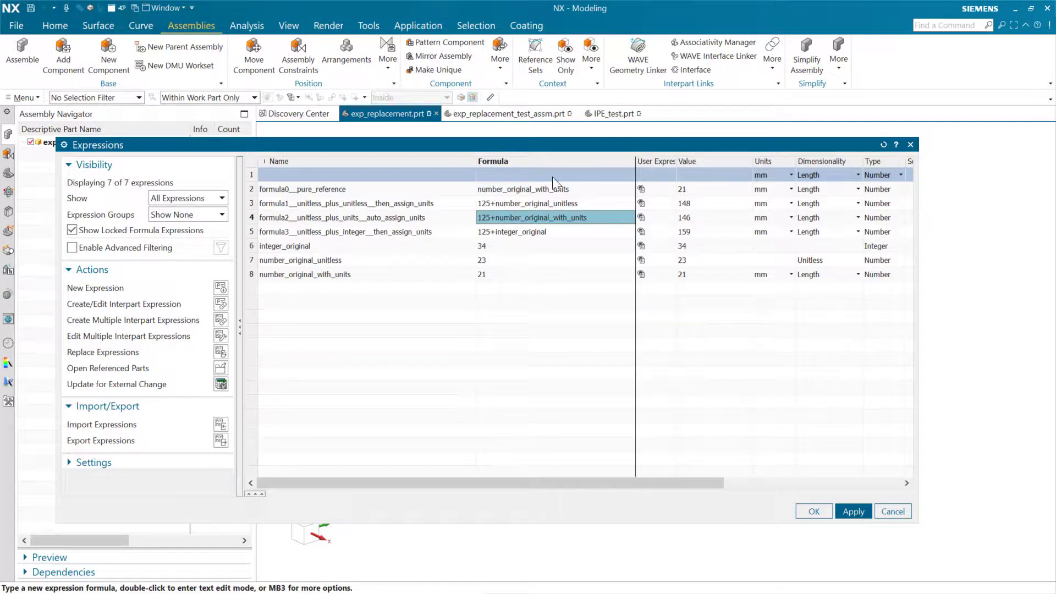
left_click(503, 292)
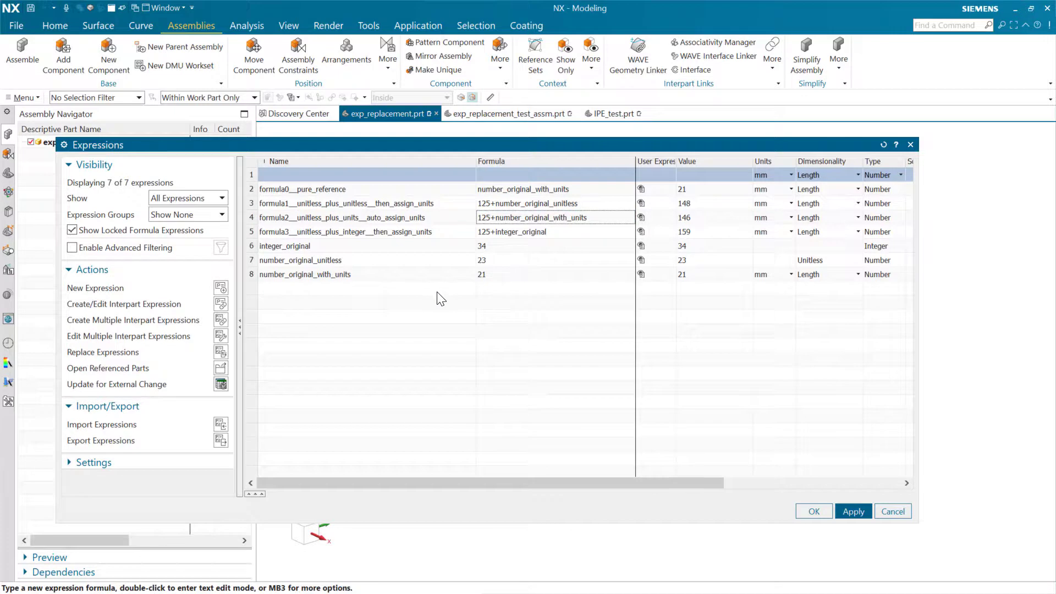
Start Replace Expressions, enlarge the source expressions list, and assign number_original_with_units as the current expression.
left_click(221, 351)
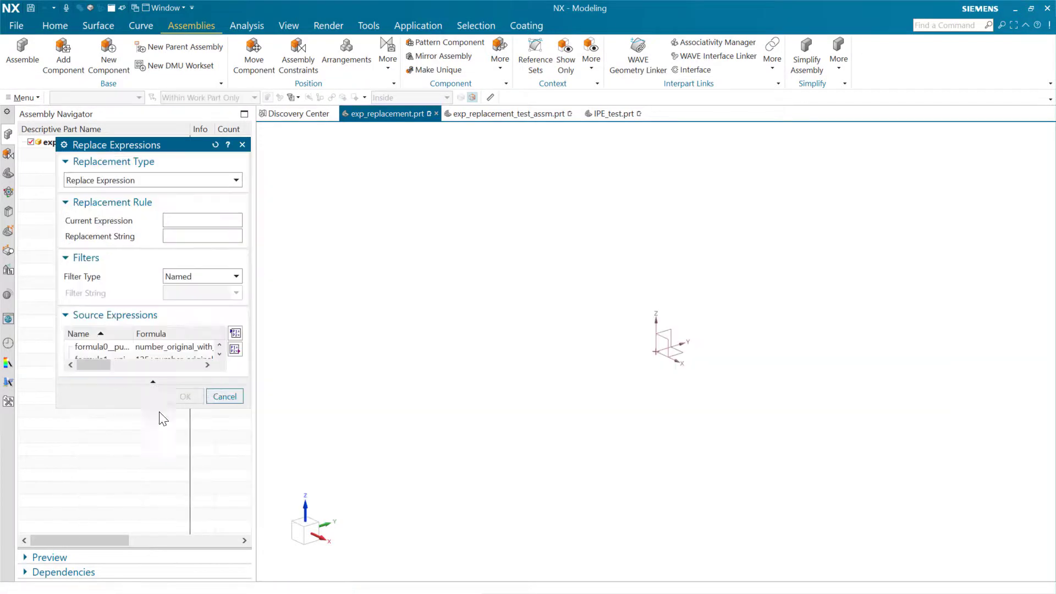
left_click_drag(152, 408, 149, 493)
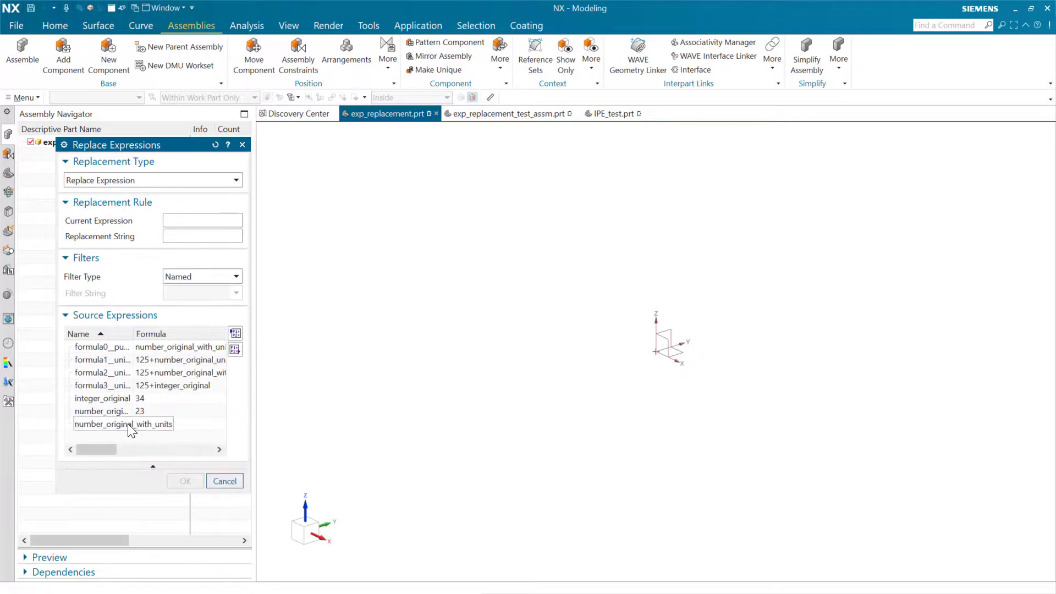
left_click(128, 423)
left_click_drag(127, 423, 222, 221)
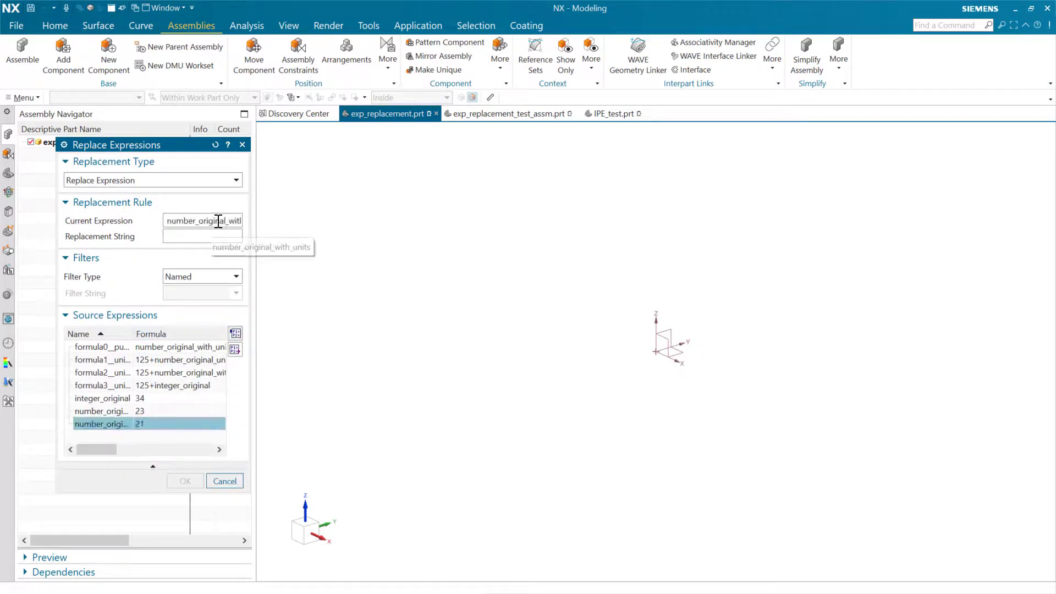
double_click(222, 220)
left_click(234, 220)
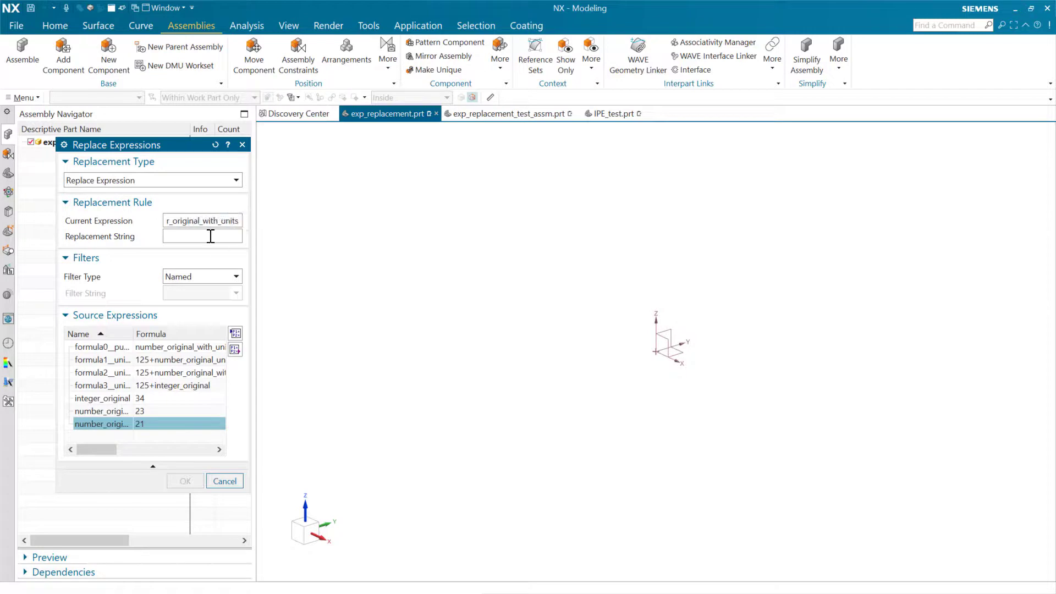
Assign integer_original as the replacement string and carry out the replacement of number_original_with_units.
left_click(120, 399)
right_click(120, 399)
left_click(160, 419)
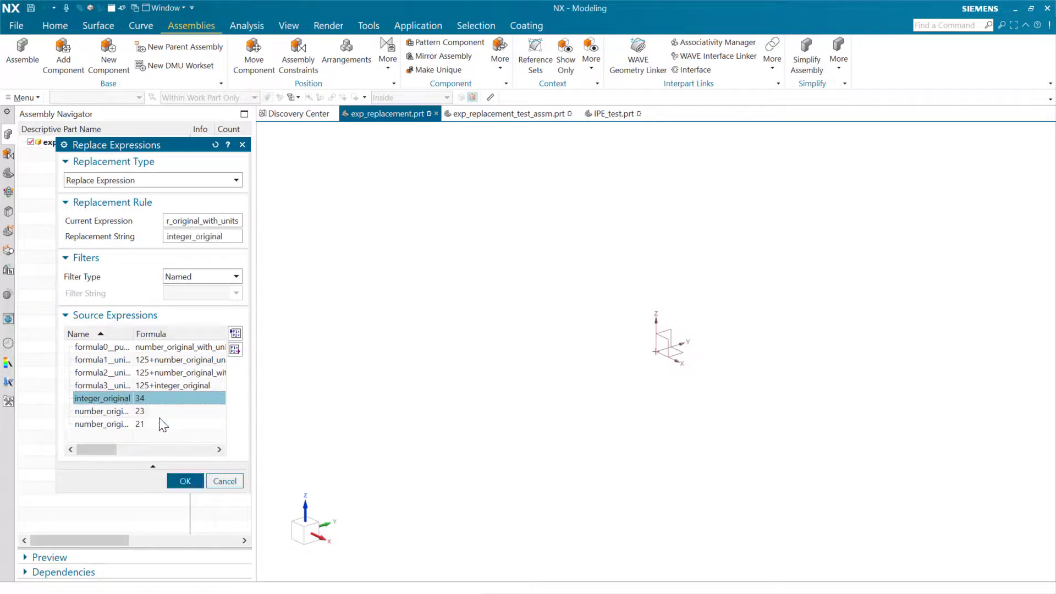
left_click(185, 481)
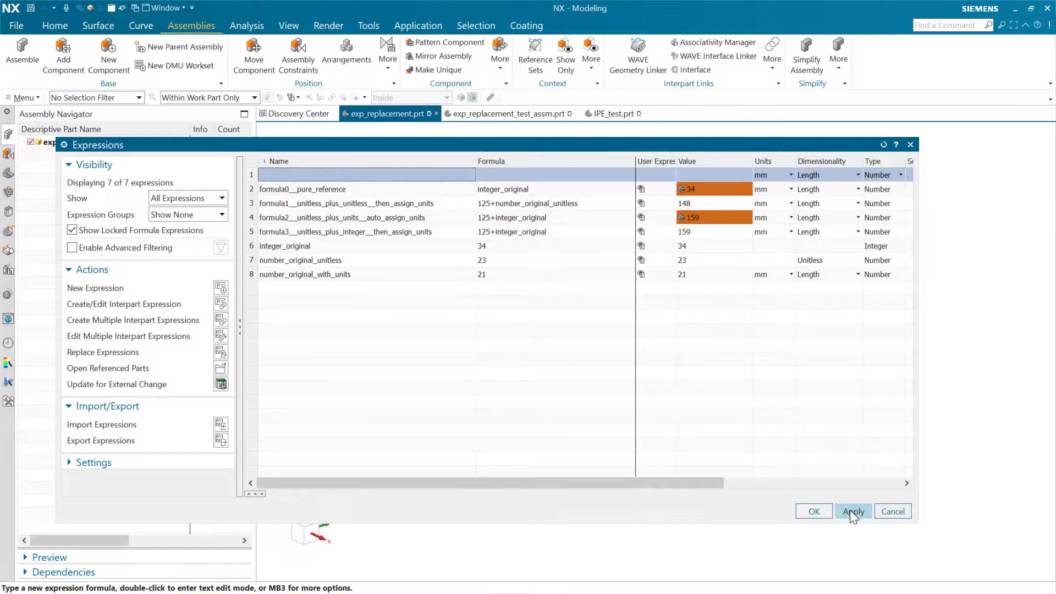
Accept the replaced formulas, reopen Expressions to review them, and close it.
left_click(820, 512)
key("ctrl+e")
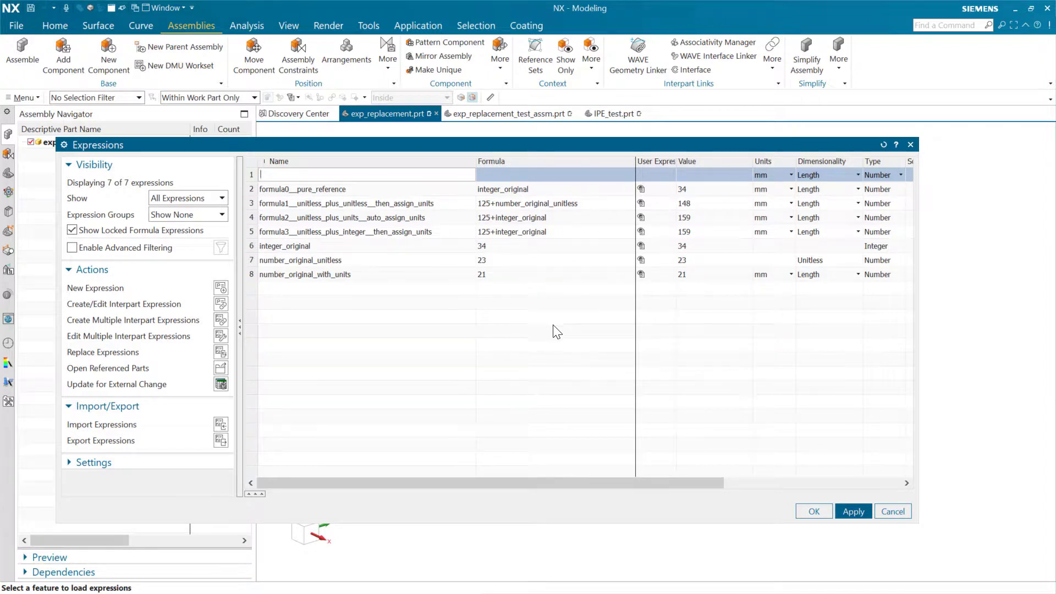
left_click(697, 341)
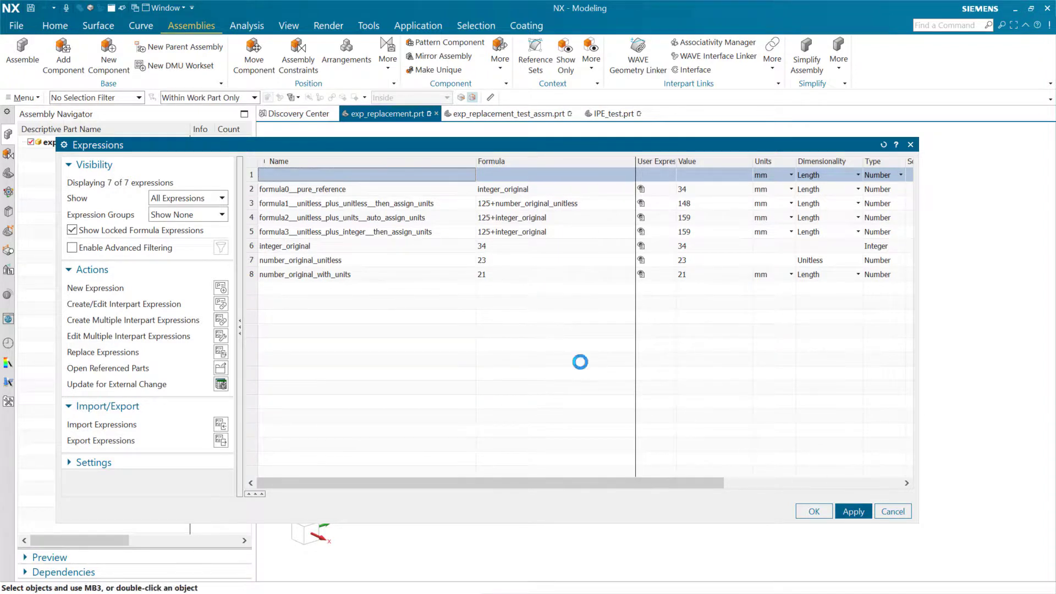
key("Escape")
Reopen Expressions and enter number_original_with_units/10[sec] as the formula of a new expression.
key("ctrl+e")
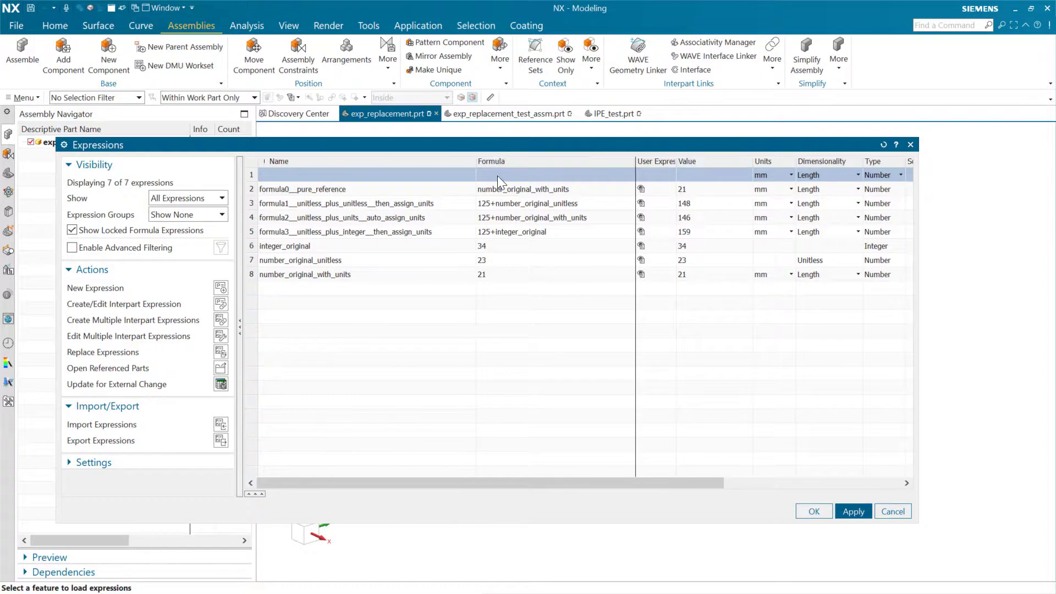
left_click(519, 177)
type("number_original_with_units/10[sec]")
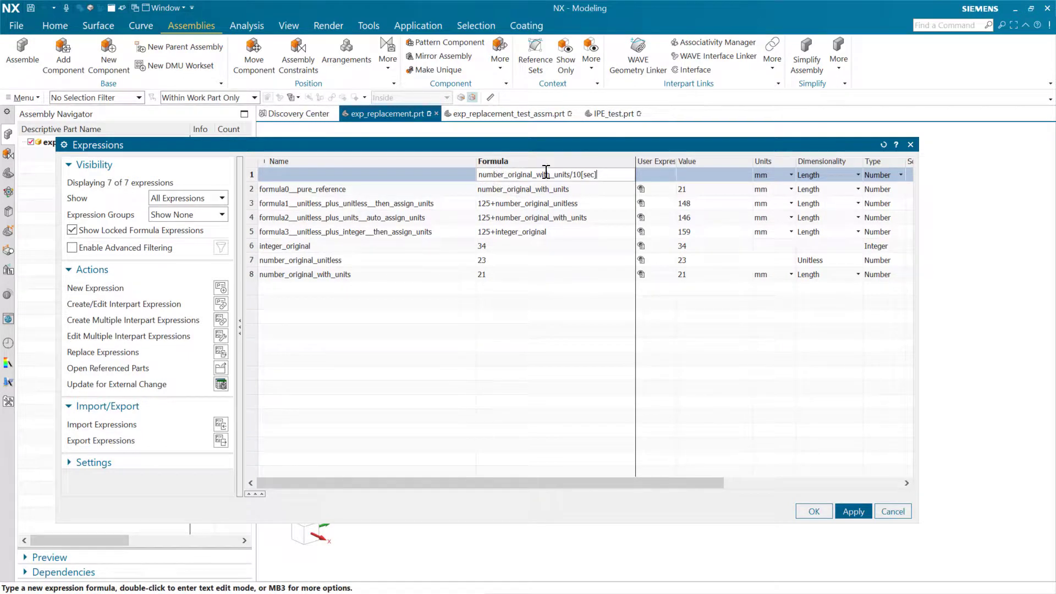
left_click_drag(570, 174, 460, 174)
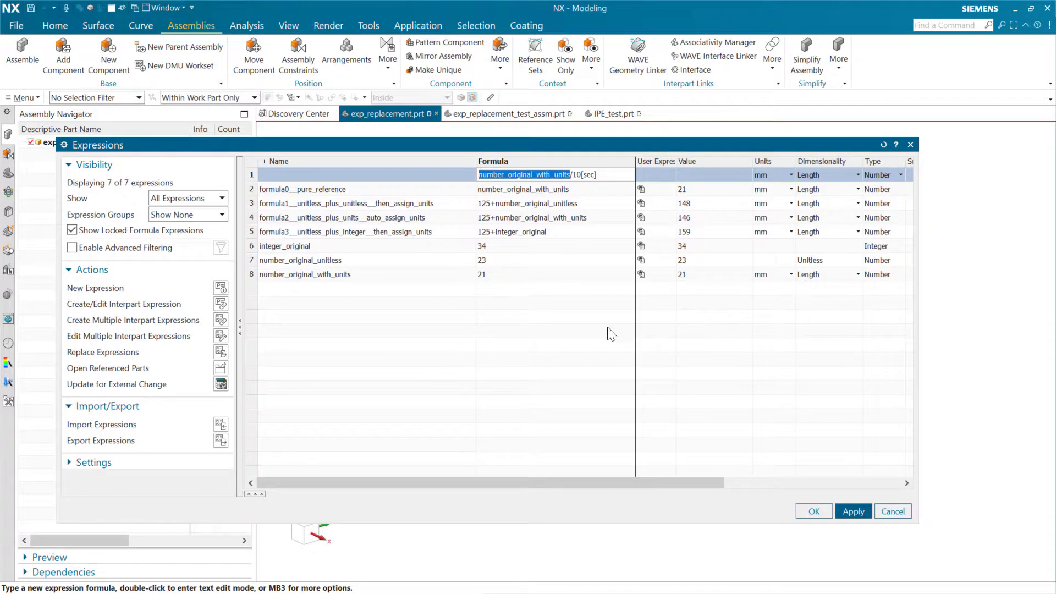
left_click(559, 175)
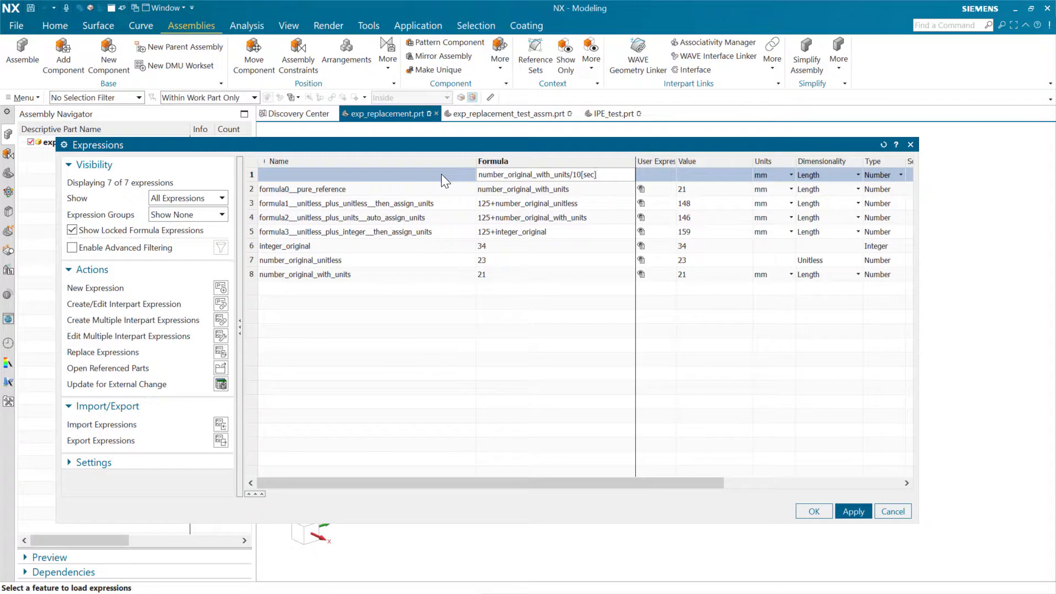
key("Return")
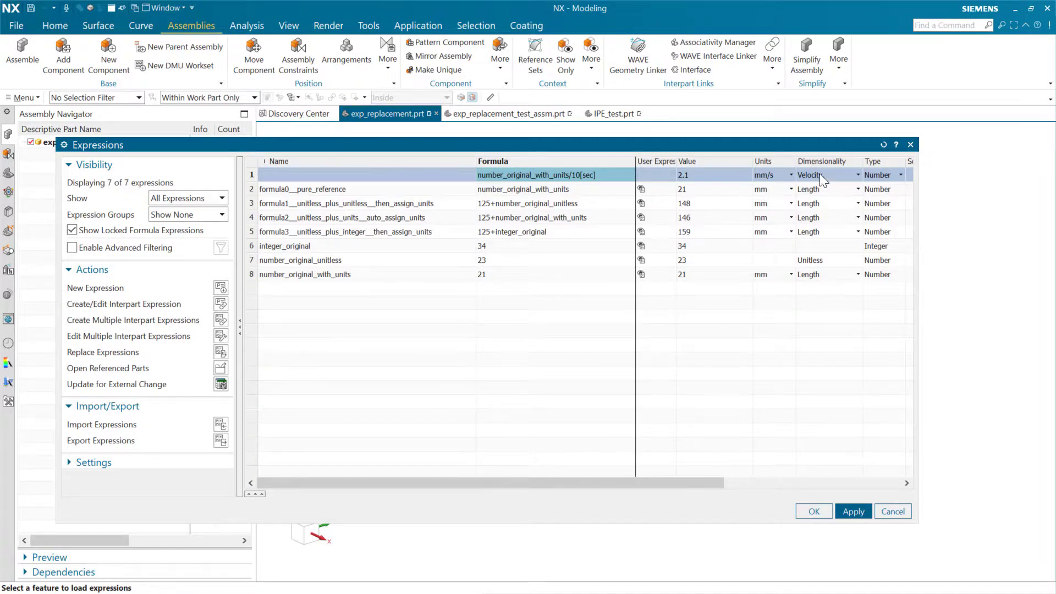
Name the new expression formula4__units_dividedby_inline_units__auto_assign_units and add it to the list.
left_click(460, 176)
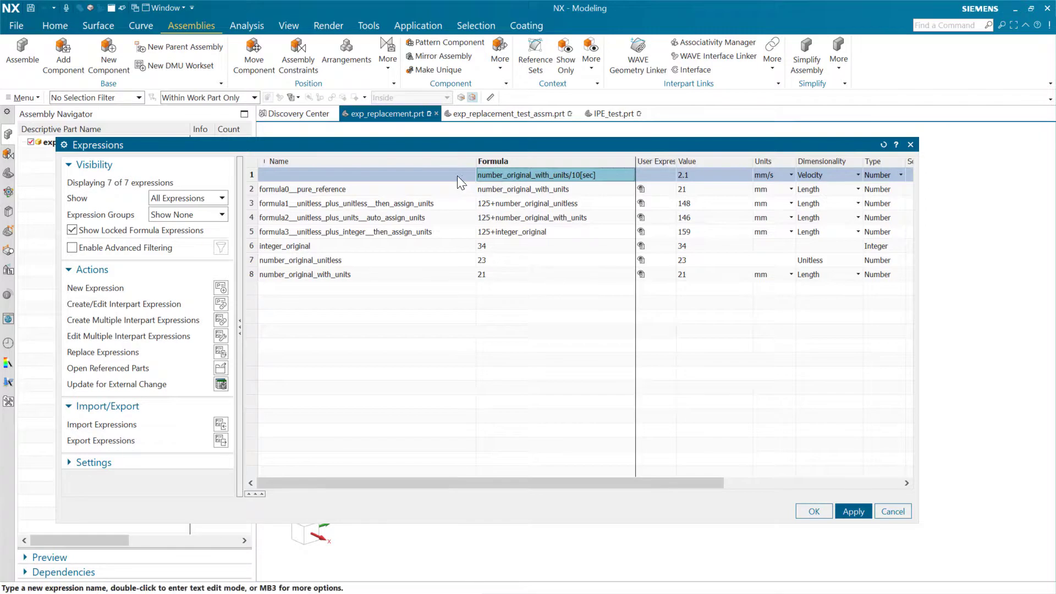
type("formula4__units_dividedby_inline_units__auto_assign_units")
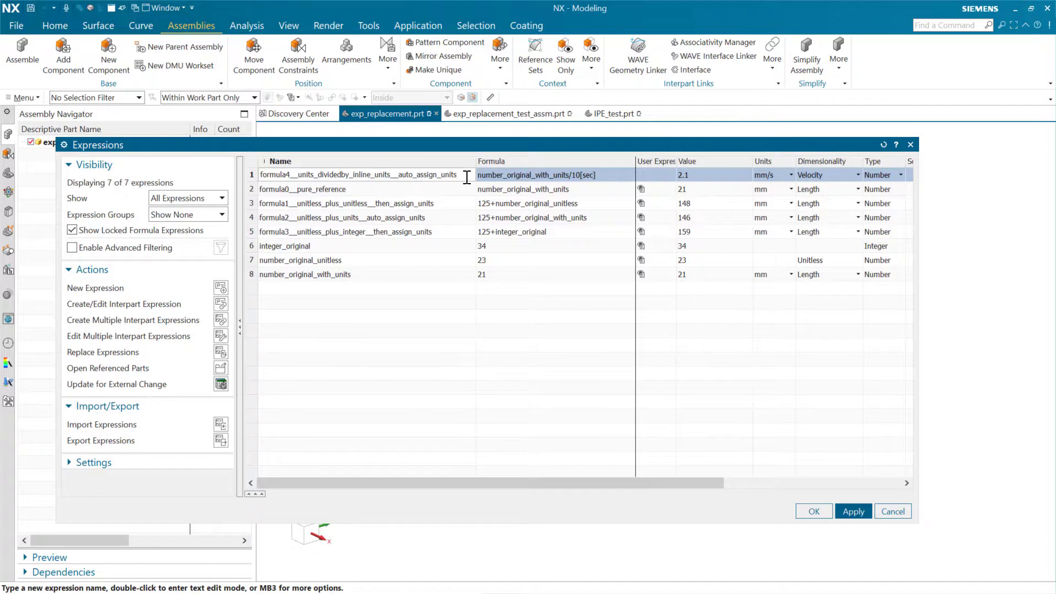
key("Return")
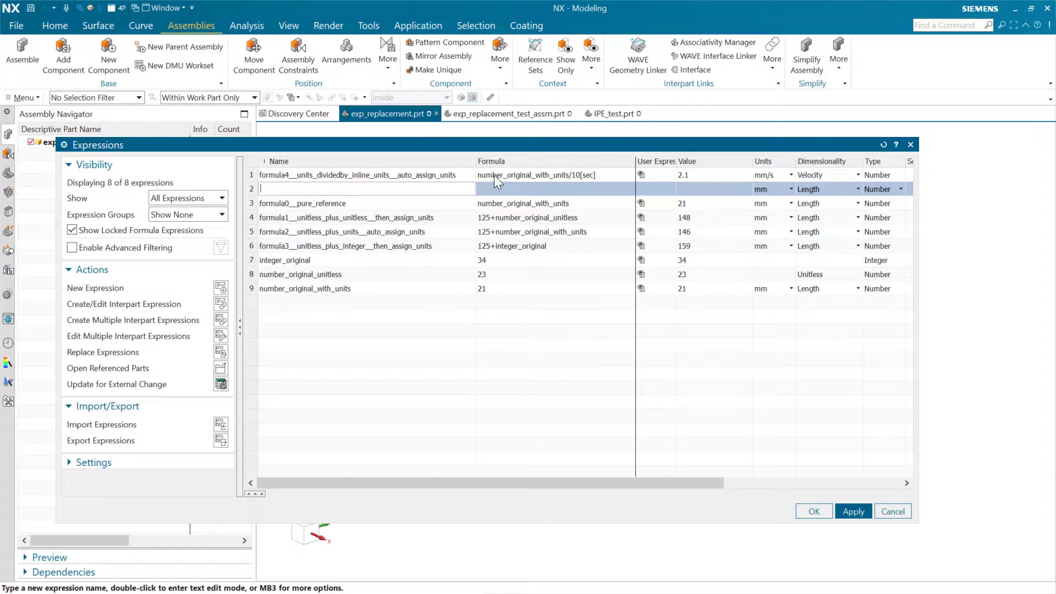
Name a new expression formula5__unitless_dividedby_unitless__then_assign_units.
left_click(523, 176)
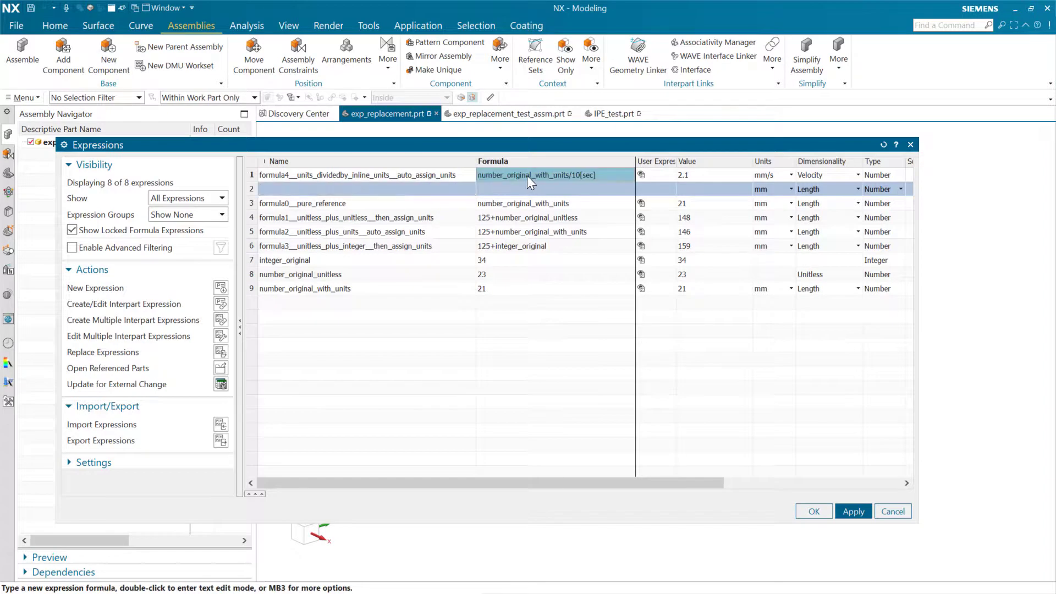
left_click(522, 188)
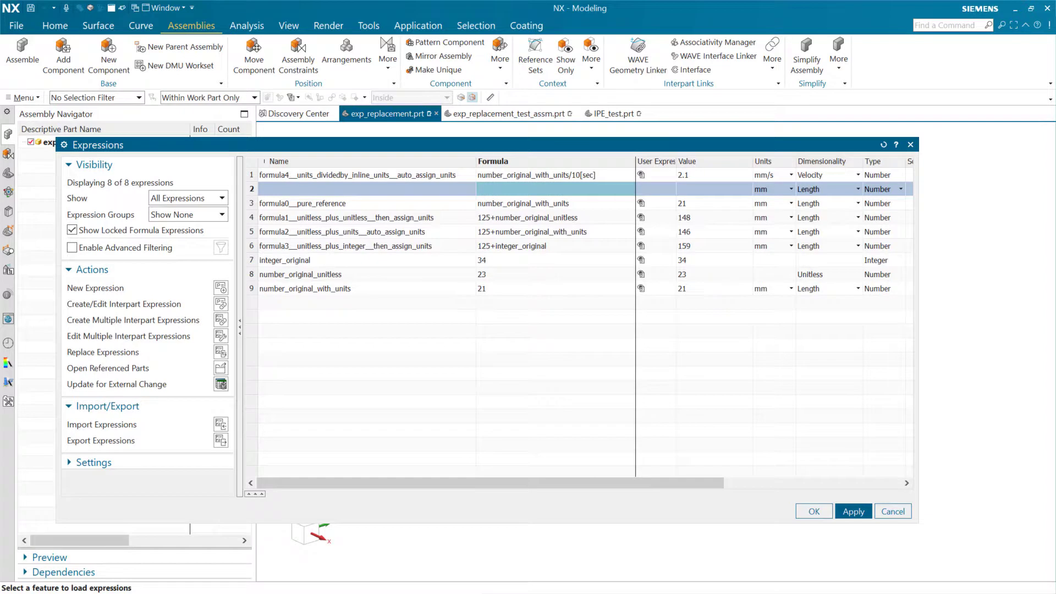
left_click(309, 189)
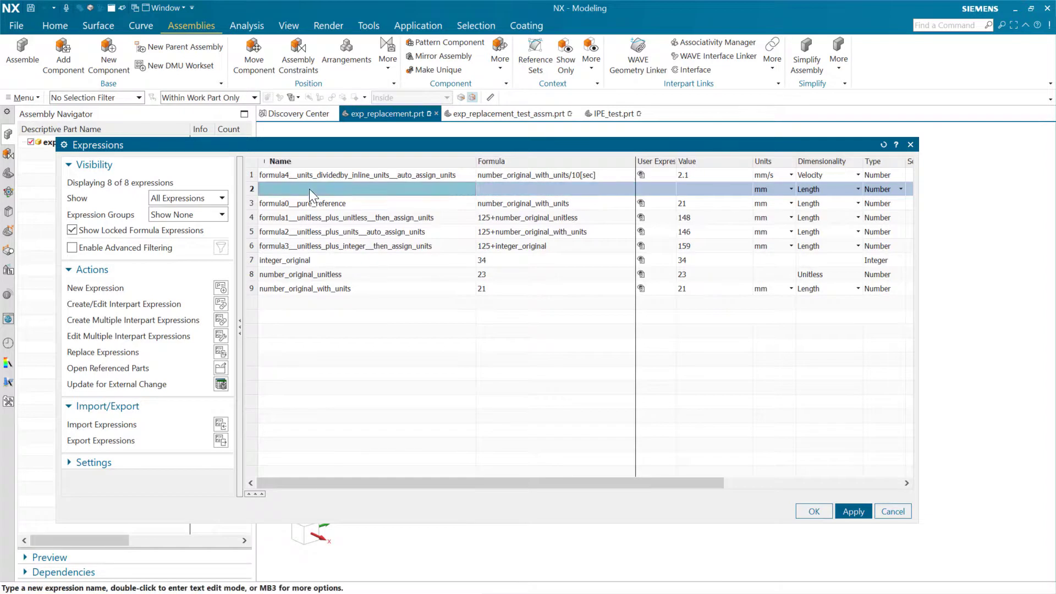
type("formula5__unitless_dividedby_unitless__then_assign_units")
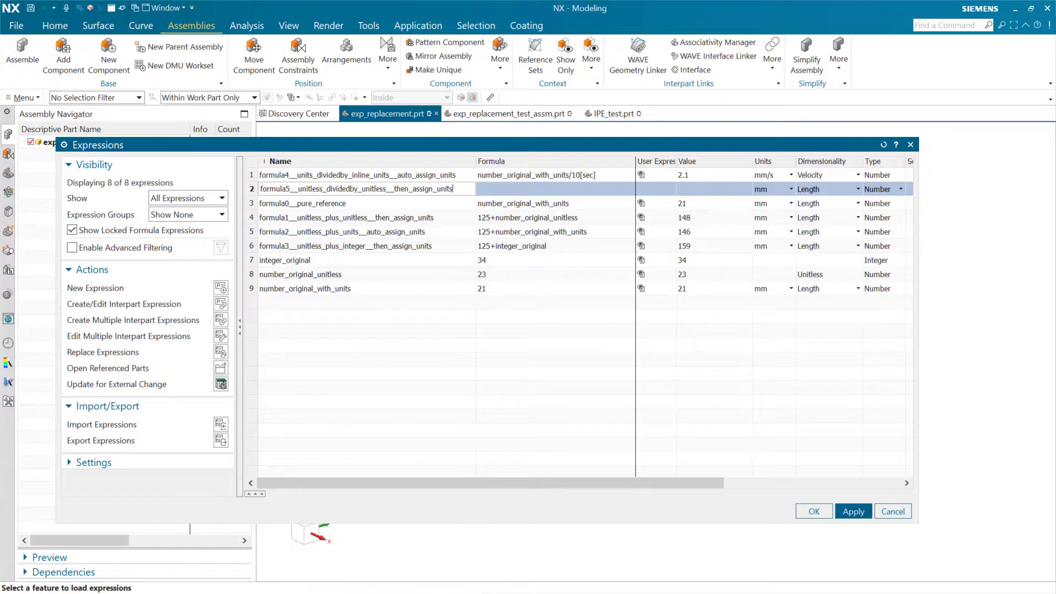
key("Return")
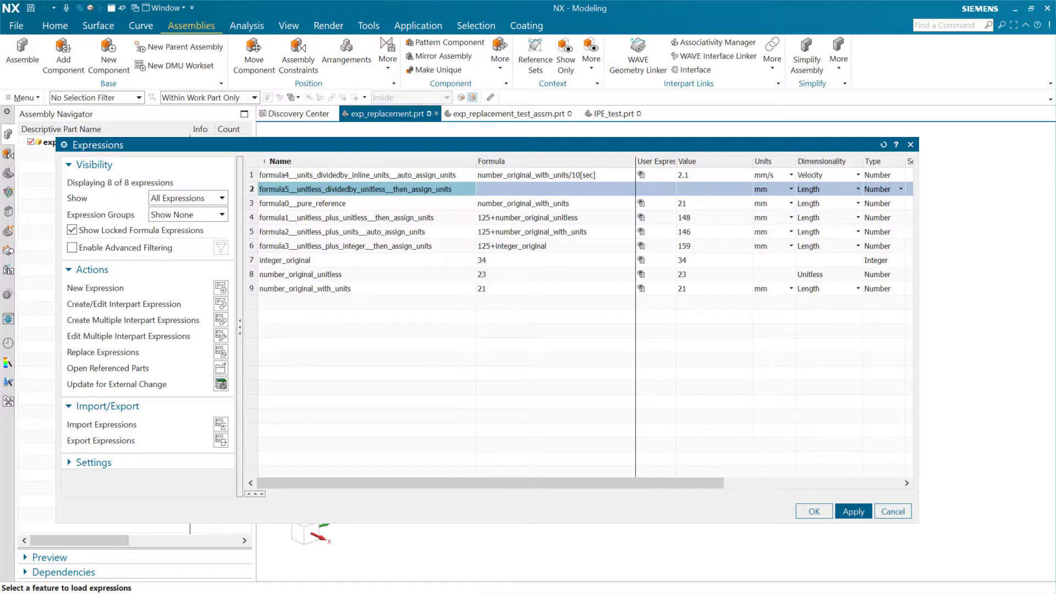
Enter number_original_unitless/10[sec] as the formula of the formula5 expression.
left_click(492, 189)
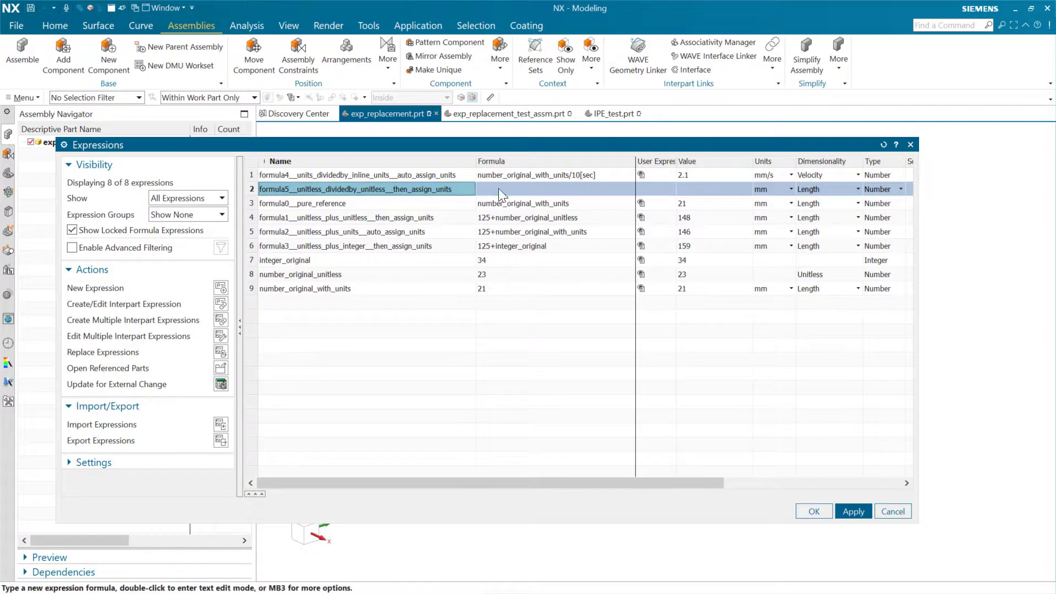
type("number_original_unitless/10[sec]")
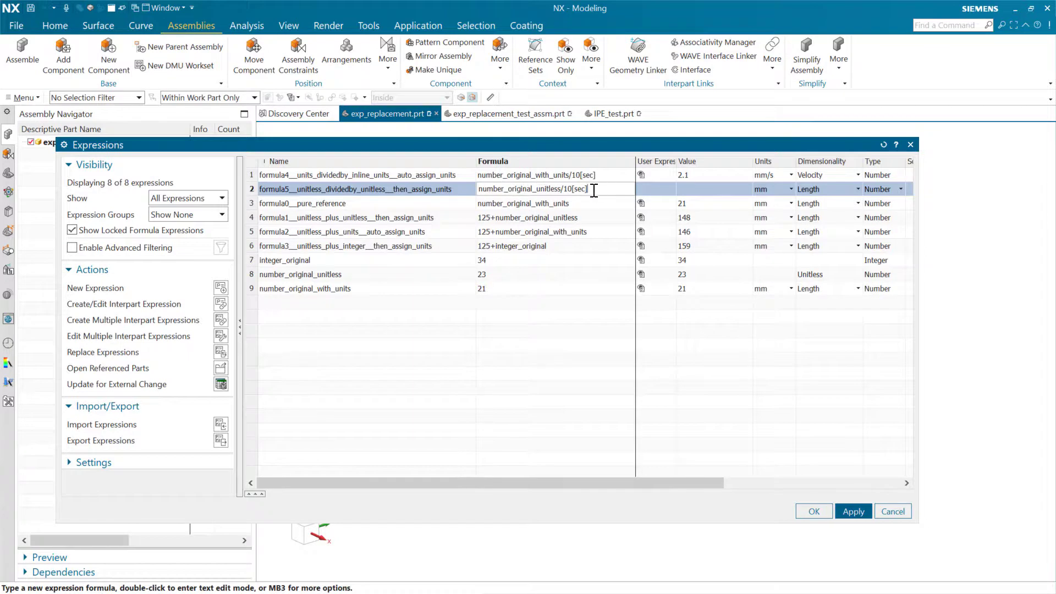
key("Left")
key("shift+Left")
key("shift+Left")
key("shift+Left")
key("End")
key("Return")
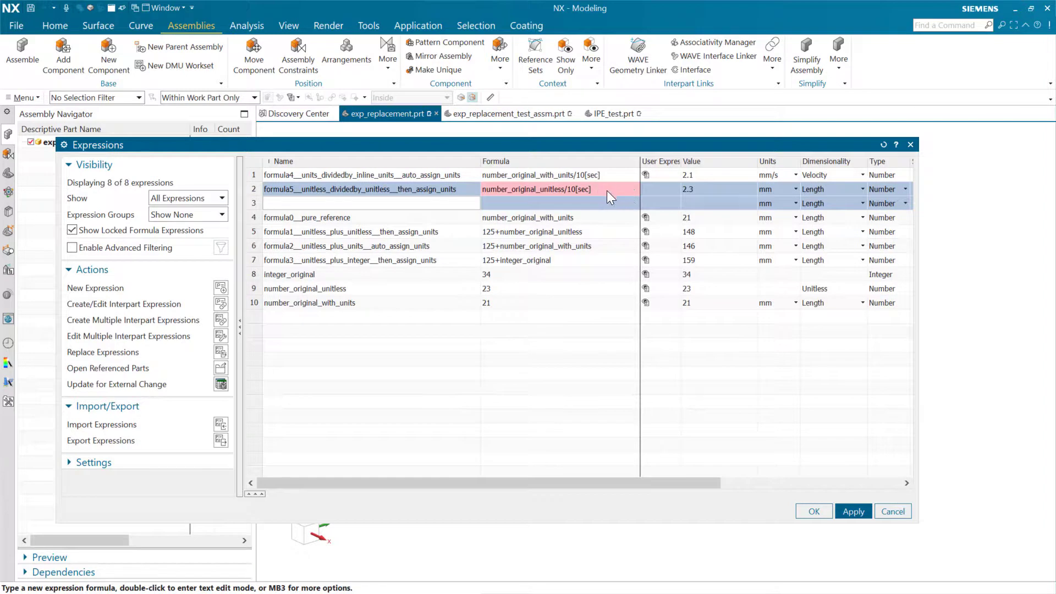
Set the dimensionality of the formula5 expression to Frequency.
mouse_move(600, 187)
left_click(862, 189)
scroll(817, 260, "down", 4)
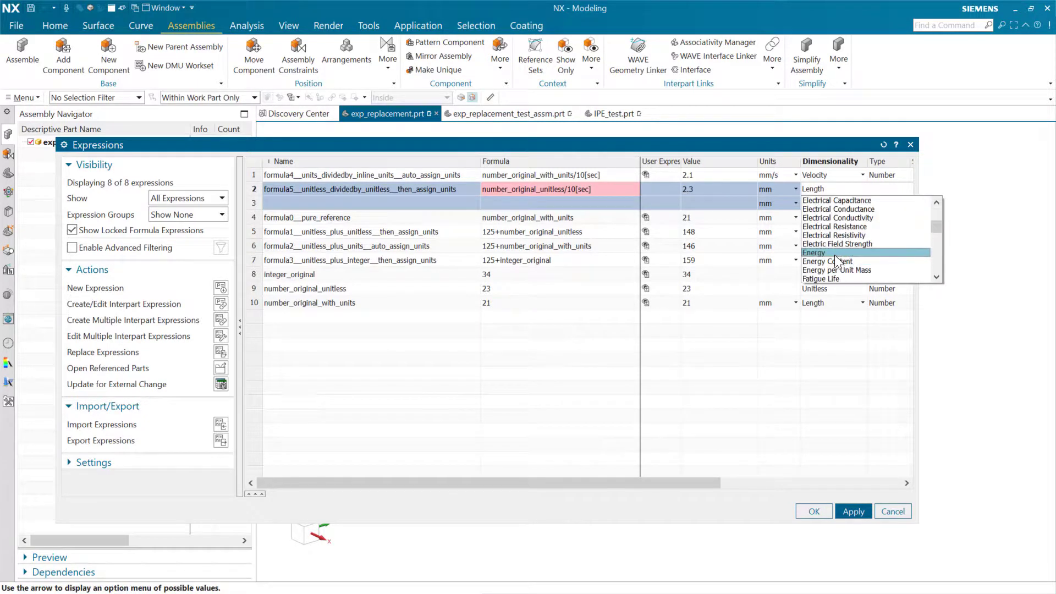
scroll(834, 253, "down", 2)
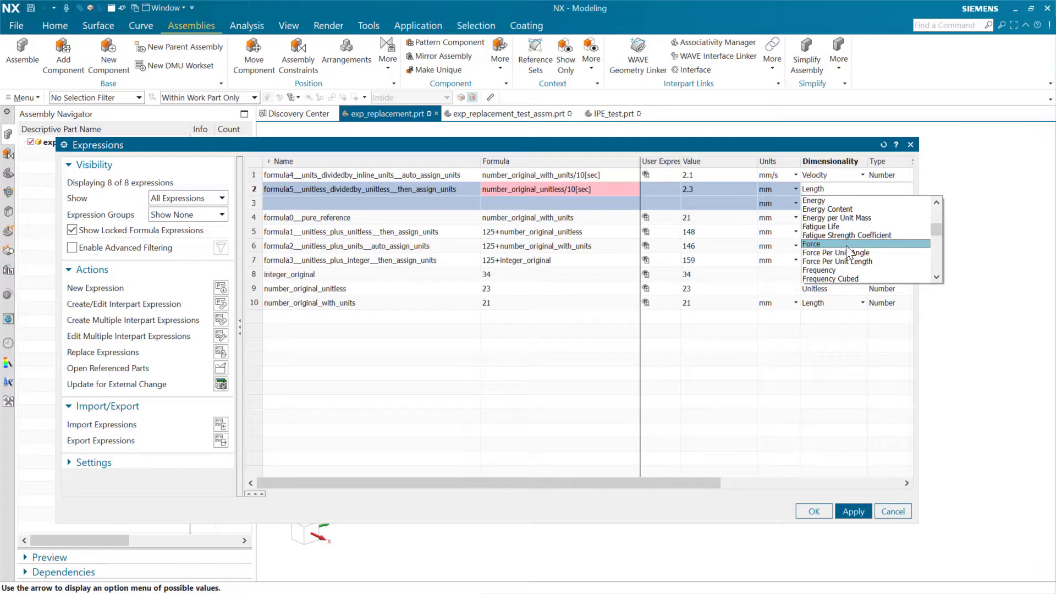
left_click(849, 269)
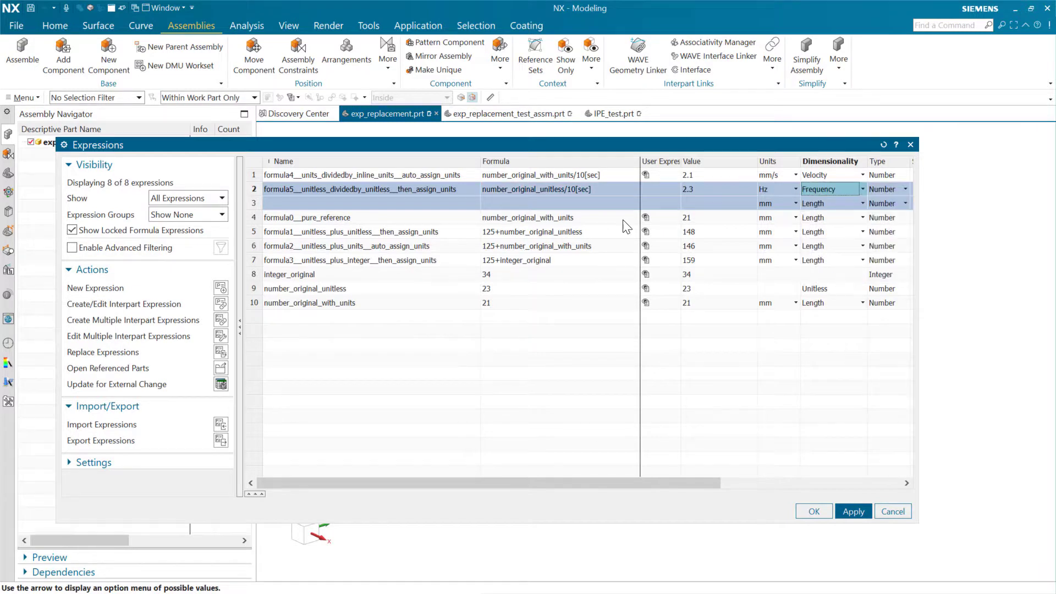
left_click(856, 501)
Remove the inline [sec] unit from the formula5 expression so it reads number_original_unitless/10.
left_click(613, 188)
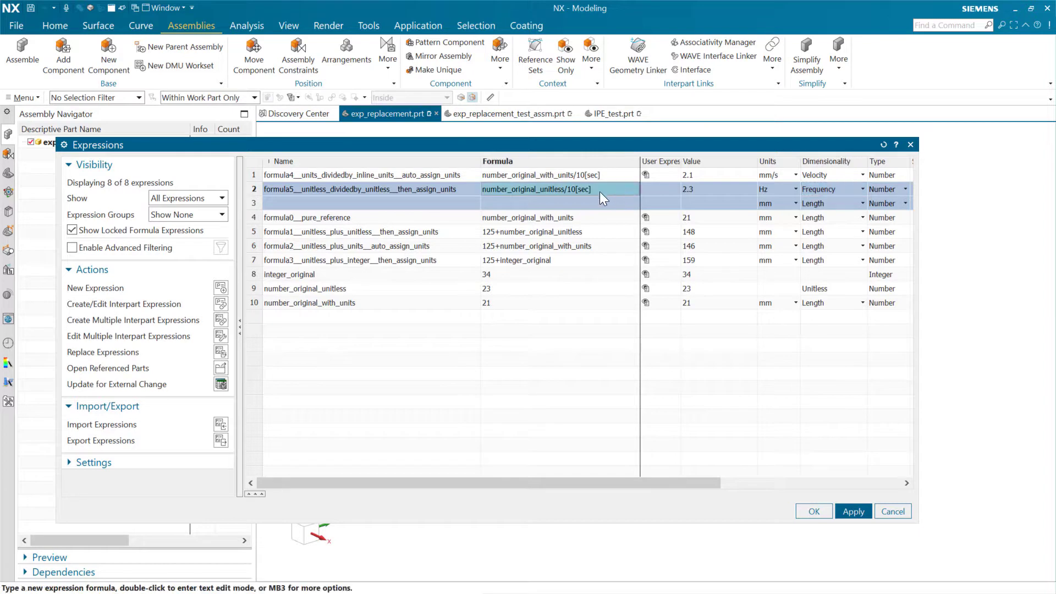
double_click(587, 189)
left_click_drag(578, 188, 629, 185)
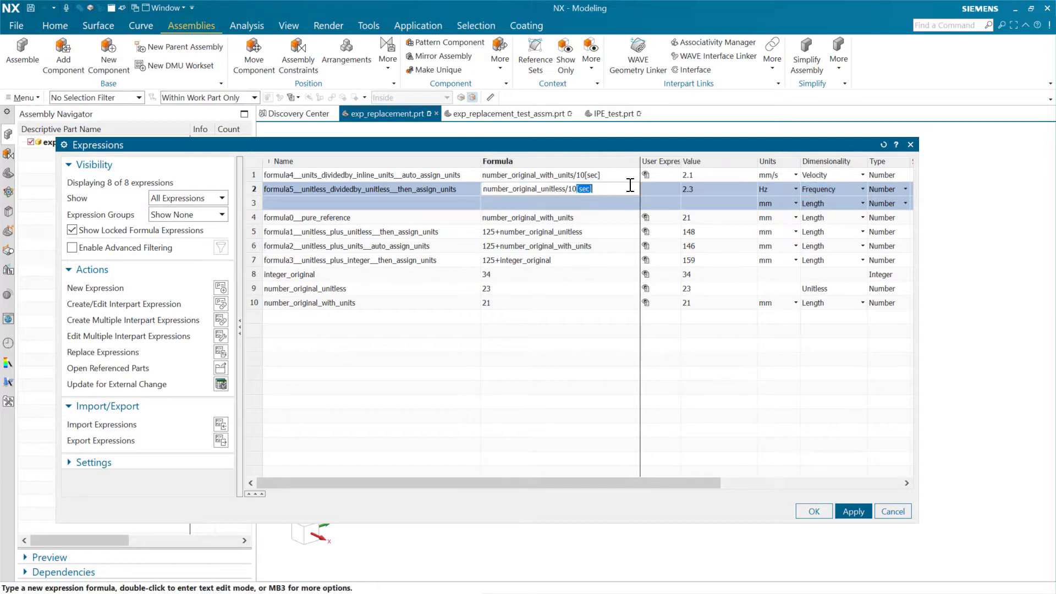
key("BackSpace")
Set the dimensionality of the formula5 expression to Velocity and apply the expression changes.
left_click(860, 193)
left_click(860, 190)
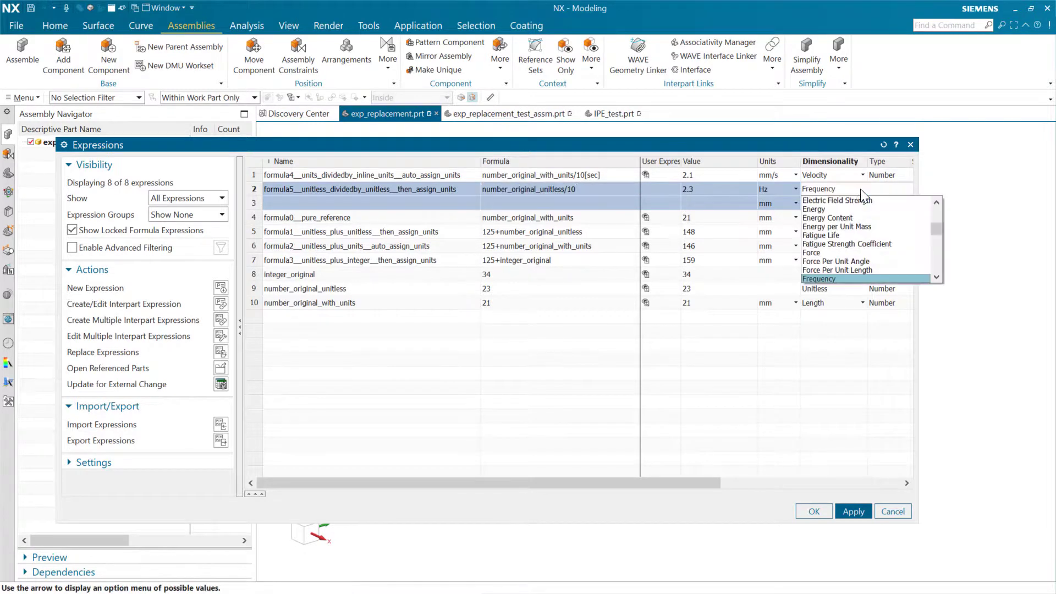
scroll(839, 221, "down", 10)
scroll(839, 222, "down", 2)
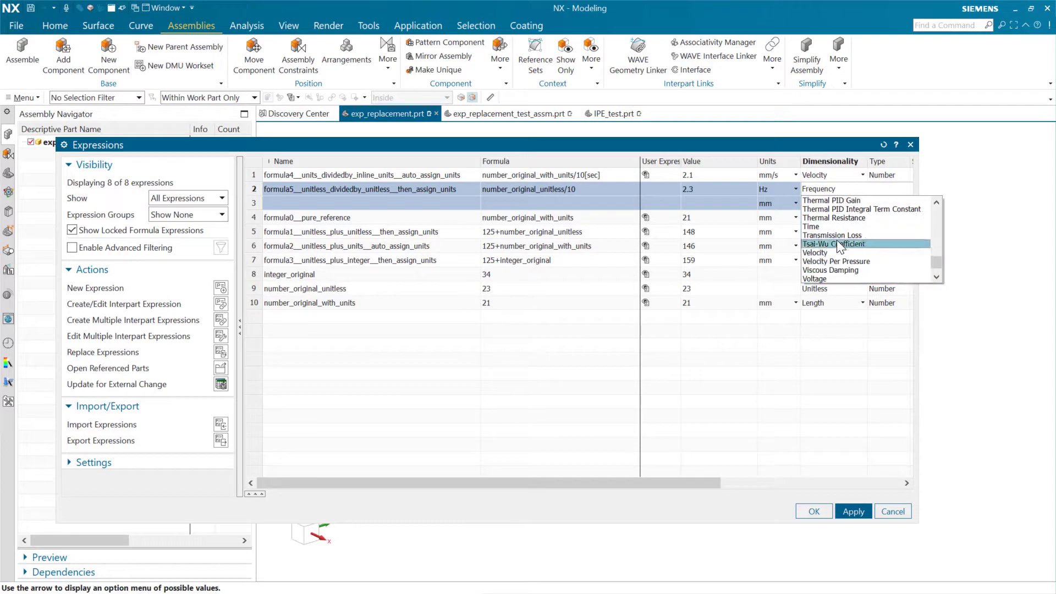
left_click(826, 253)
left_click(852, 511)
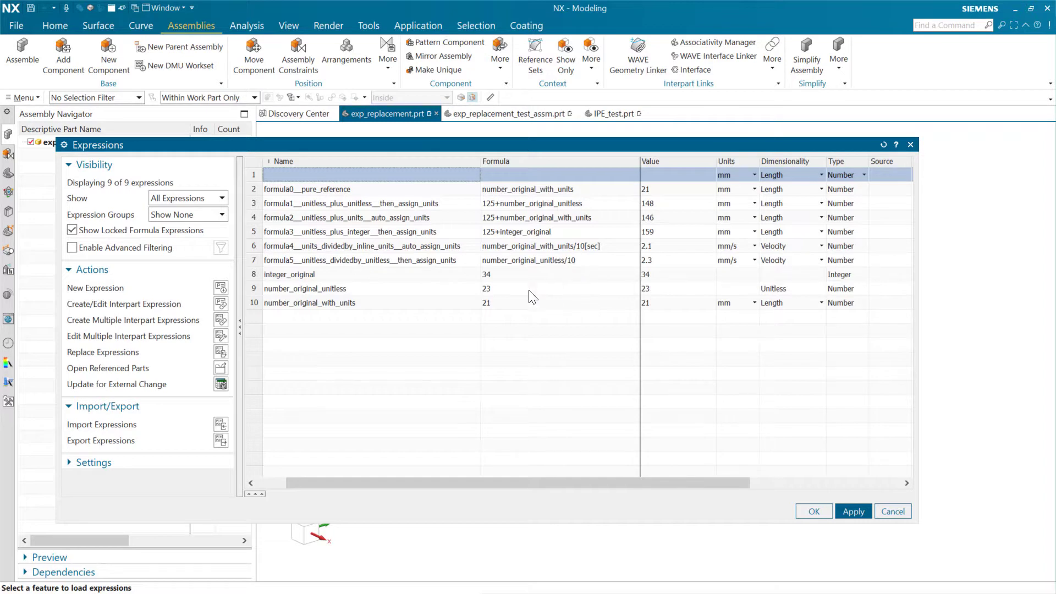
Start Replace Expressions and assign number_original_with_units as the current expression.
left_click(560, 245)
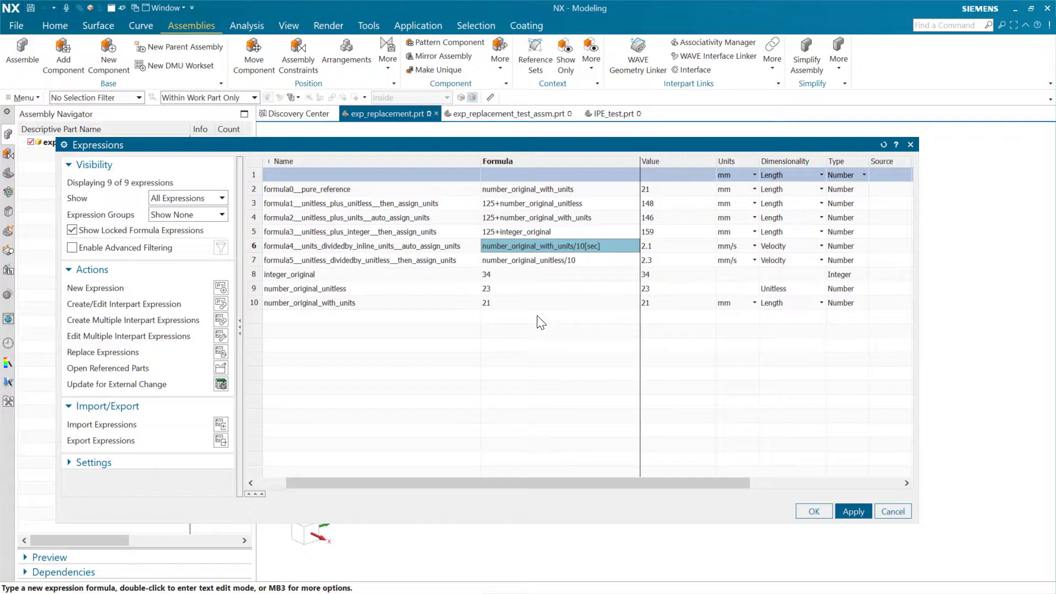
left_click(738, 306)
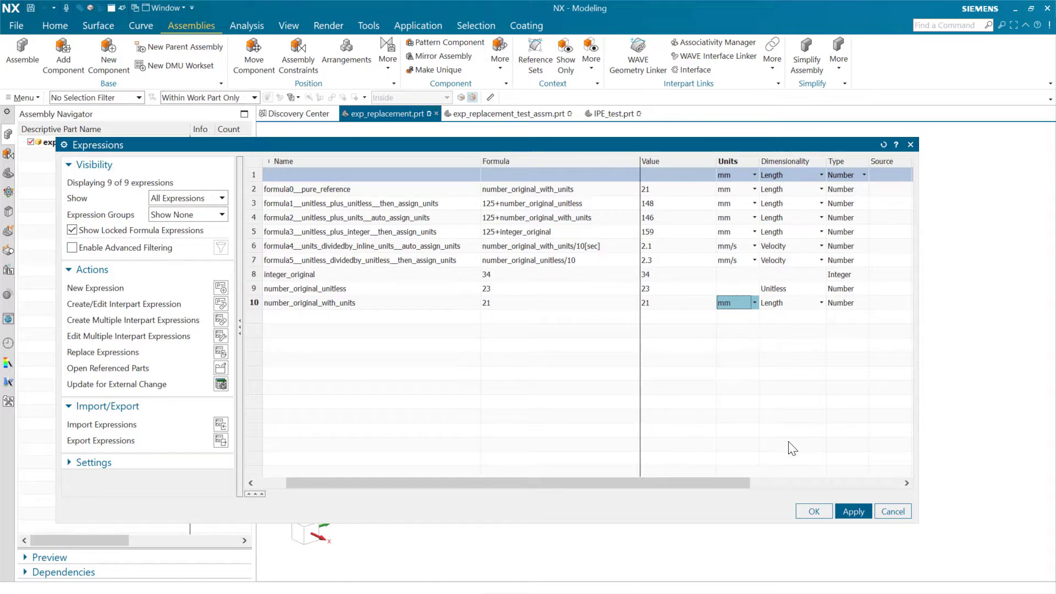
left_click(813, 511)
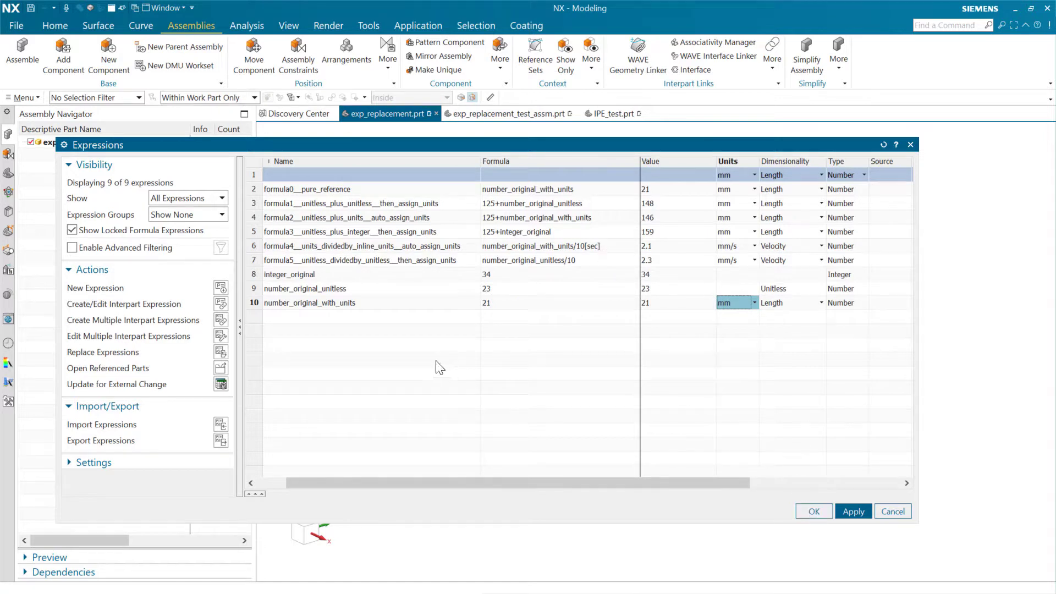
left_click(226, 351)
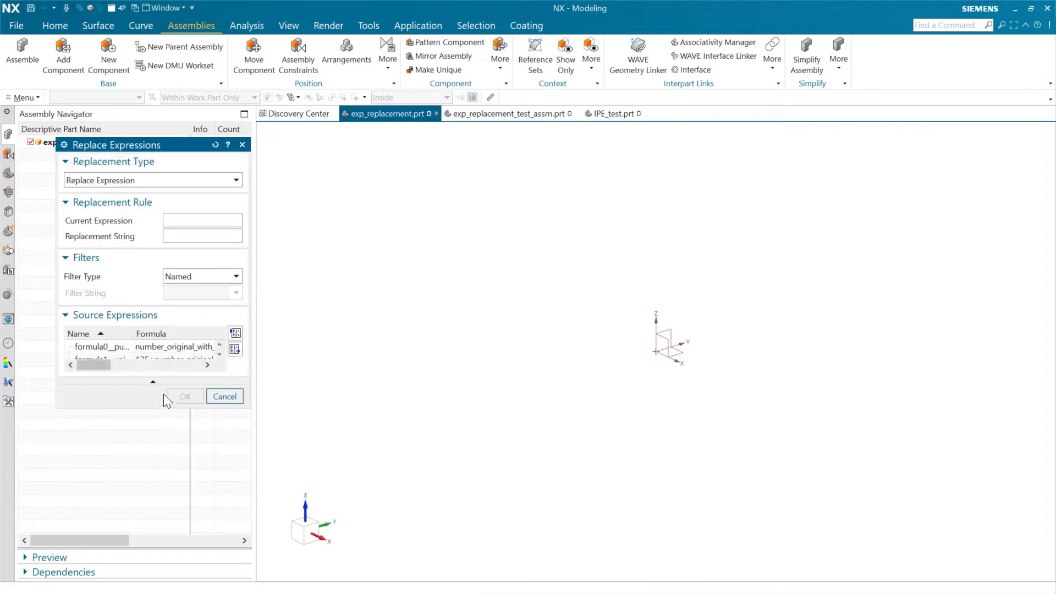
left_click_drag(144, 407, 137, 428)
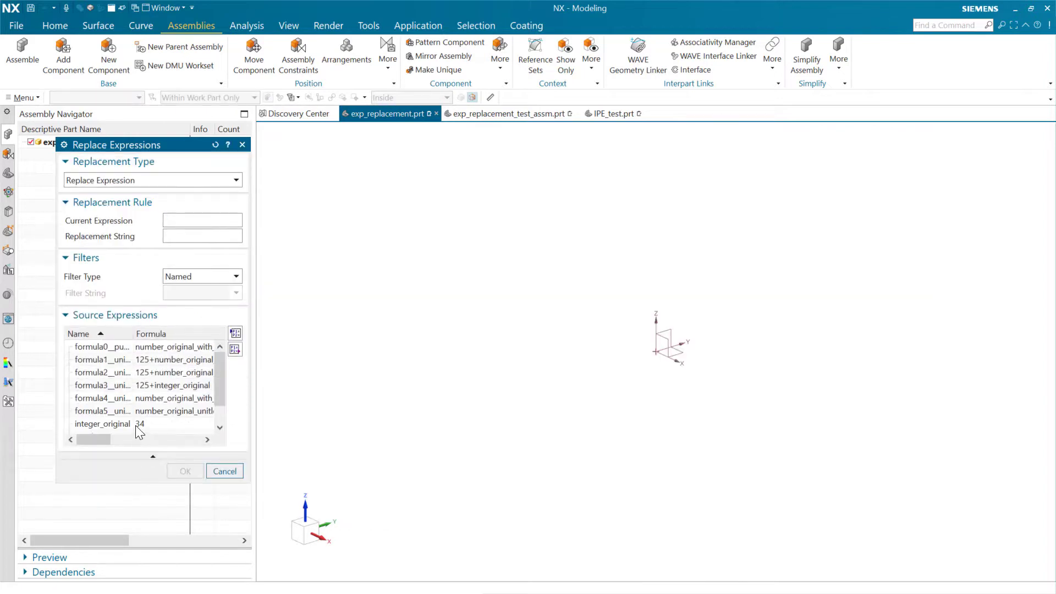
scroll(132, 422, "down", 1)
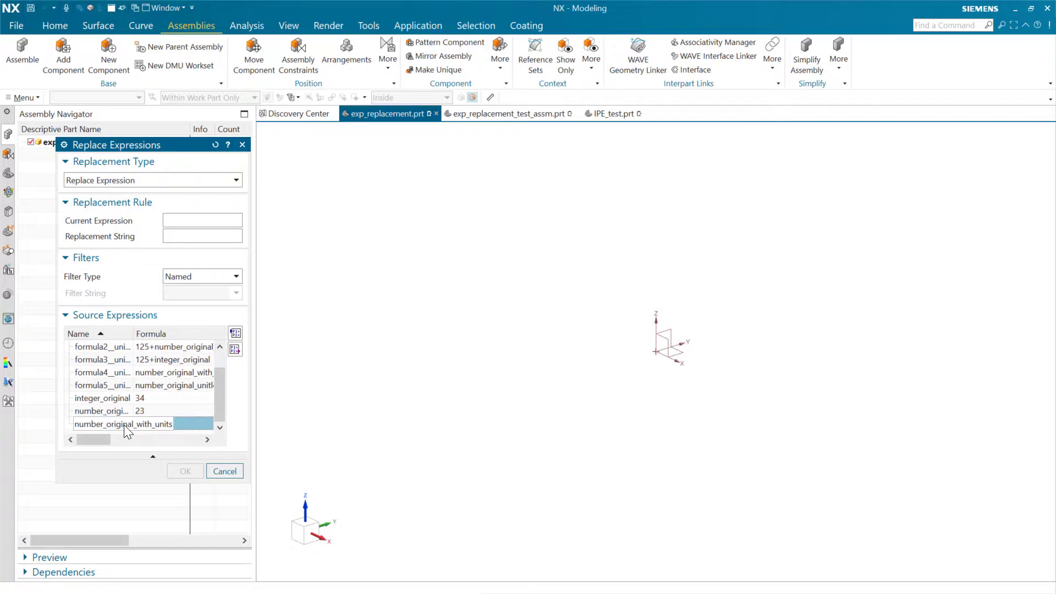
left_click(124, 424)
left_click(235, 333)
Try to replace number_original_with_units using integer_original as the replacement string, and cancel the replacement.
left_click(201, 236)
left_click(116, 398)
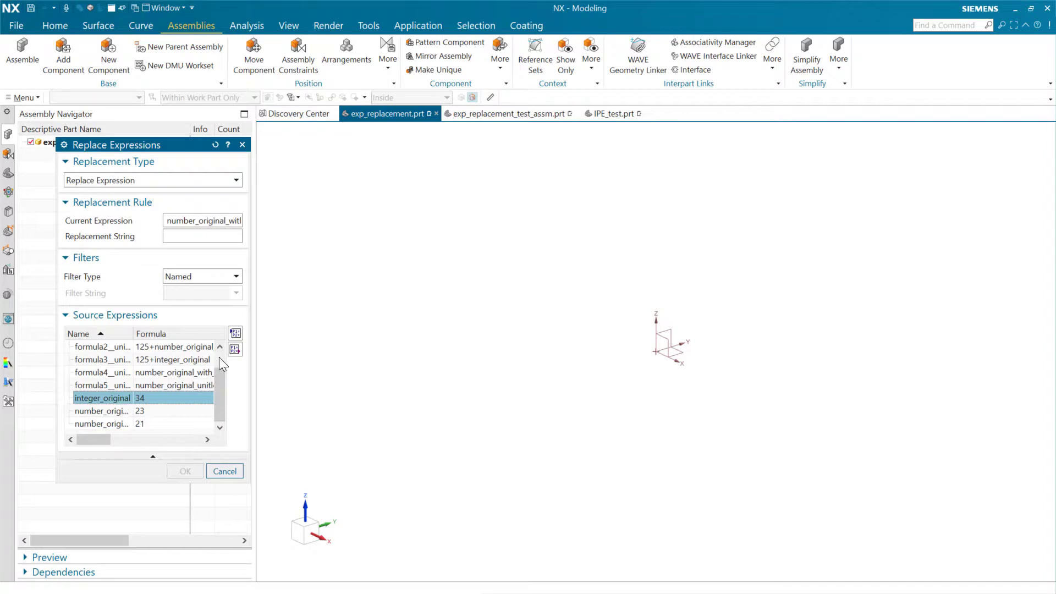
left_click(233, 349)
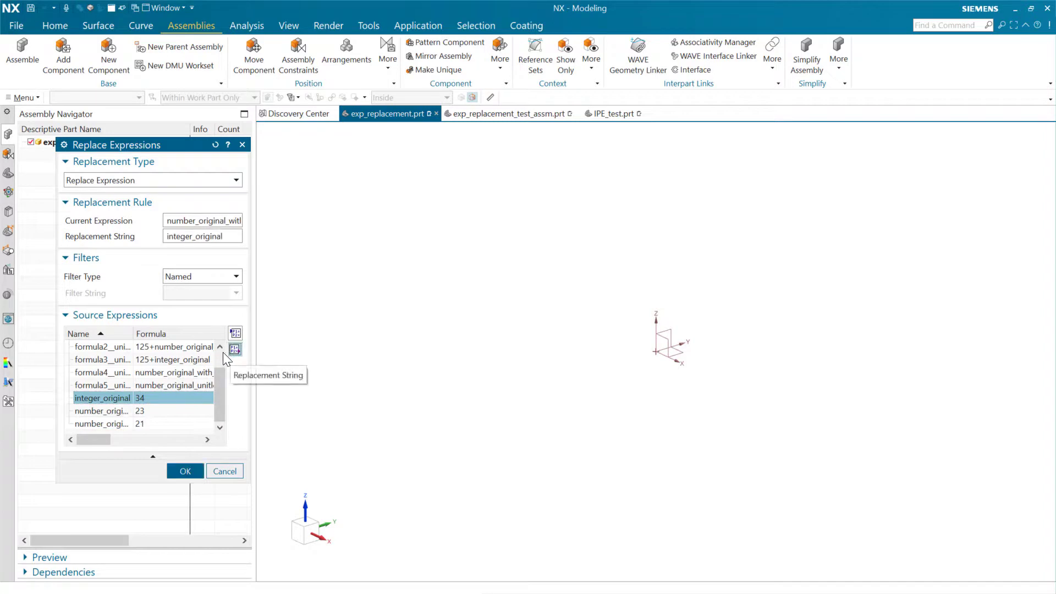
left_click(186, 470)
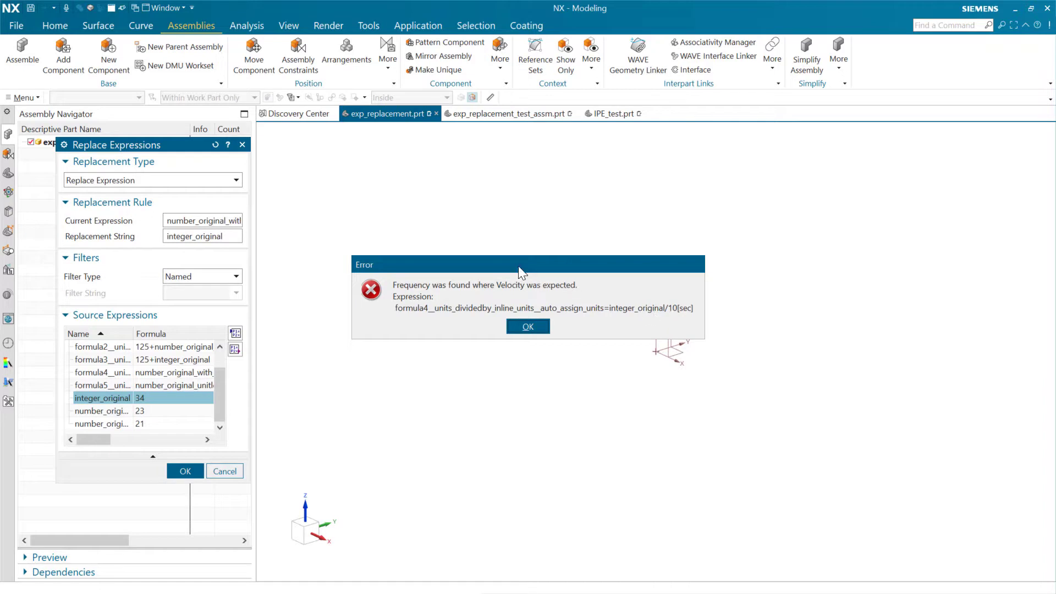
left_click(530, 327)
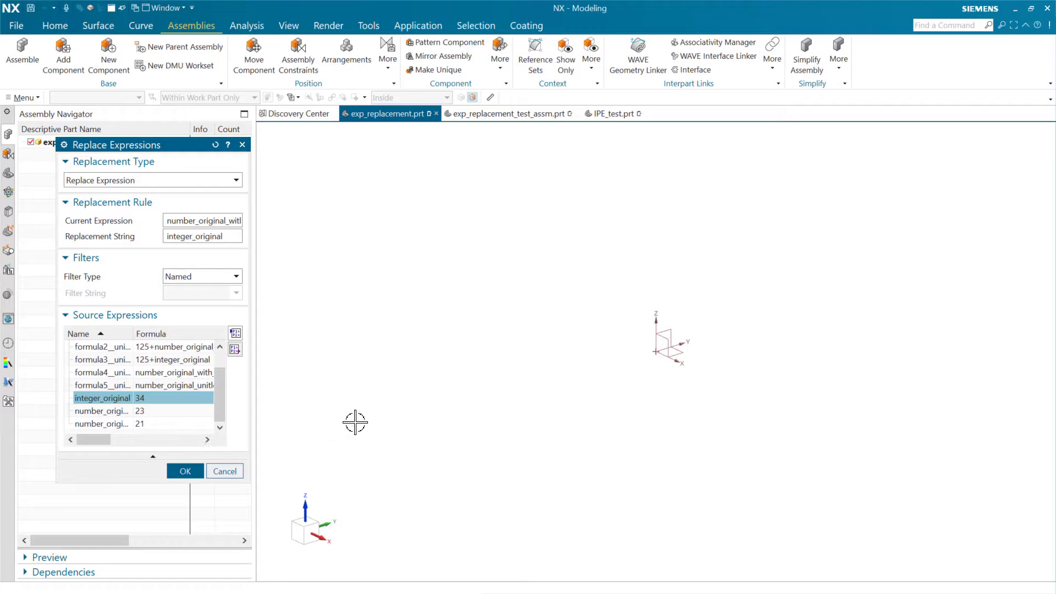
left_click(184, 471)
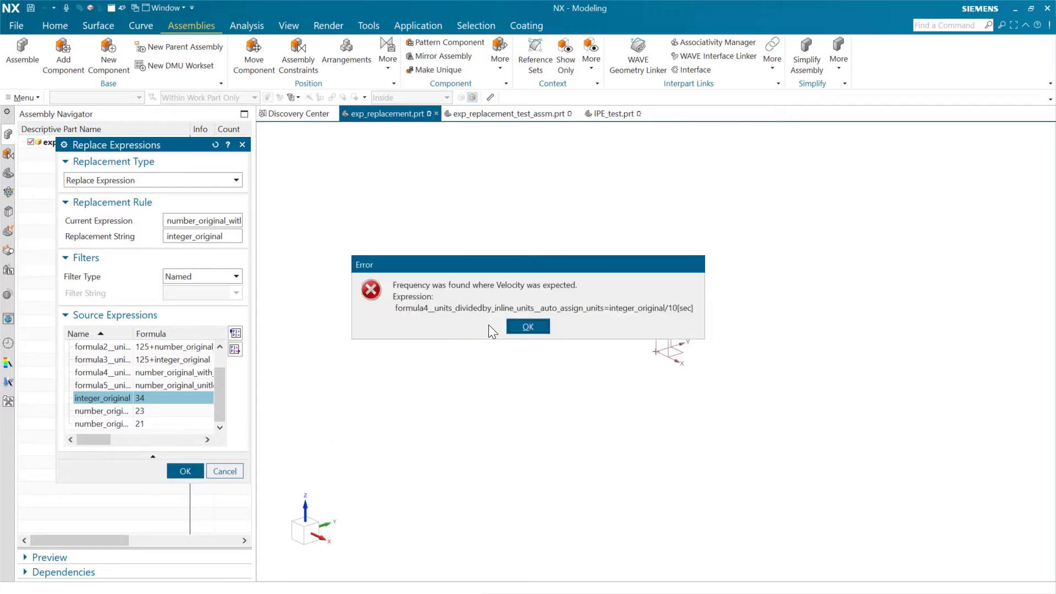
left_click(523, 327)
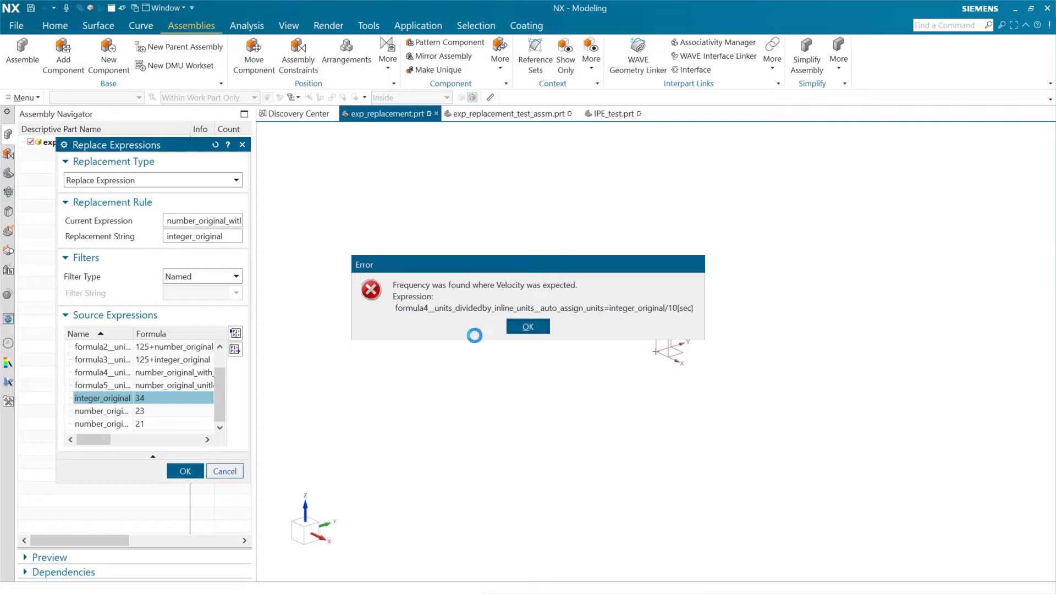
left_click(225, 471)
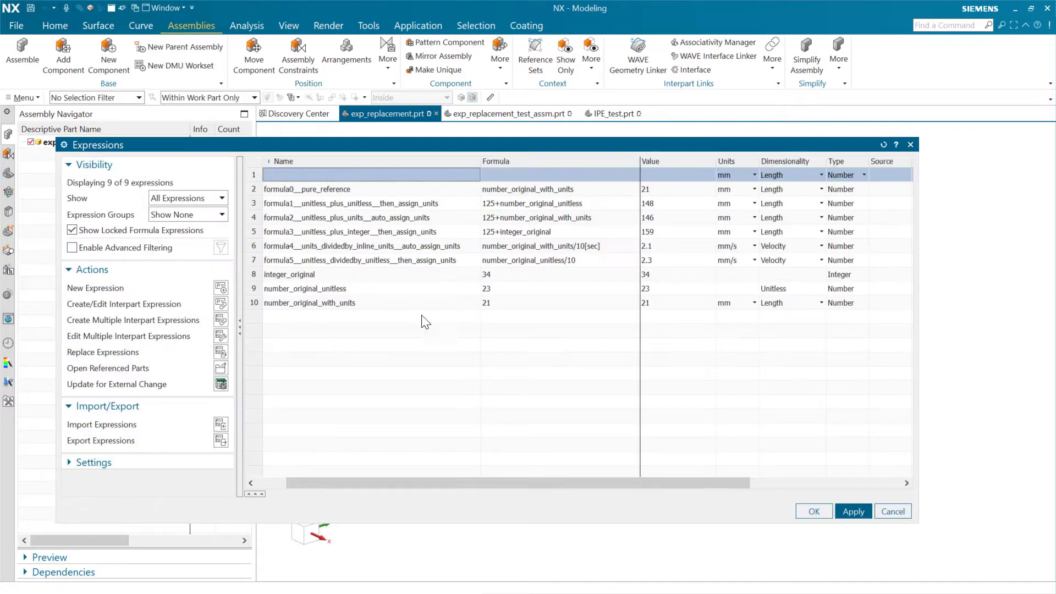
Compare the formula4 expression's inline-unit formula with the unitless formula of formula5.
left_click(608, 246)
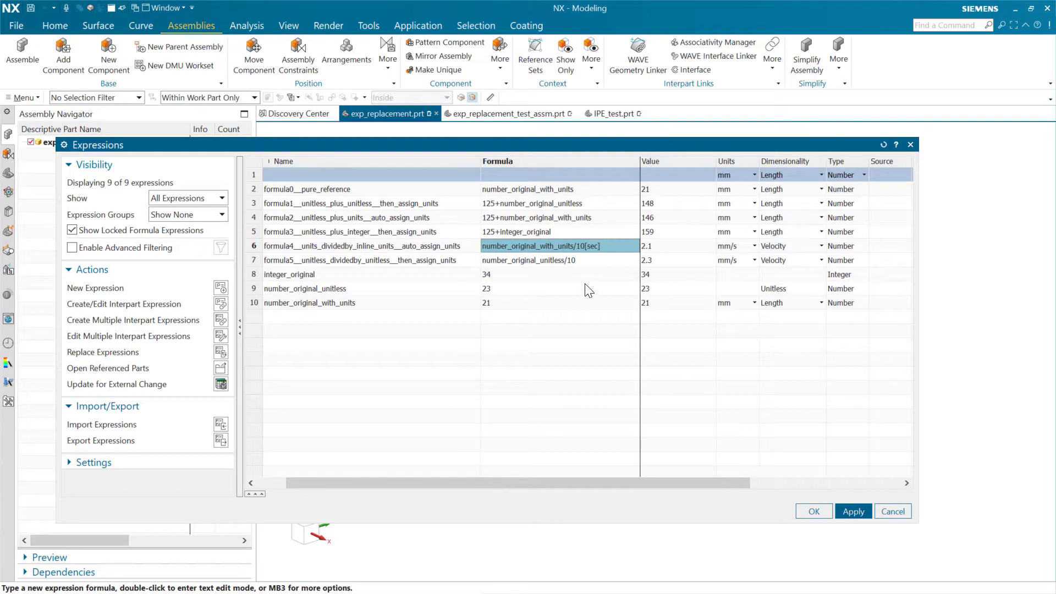
left_click(586, 258)
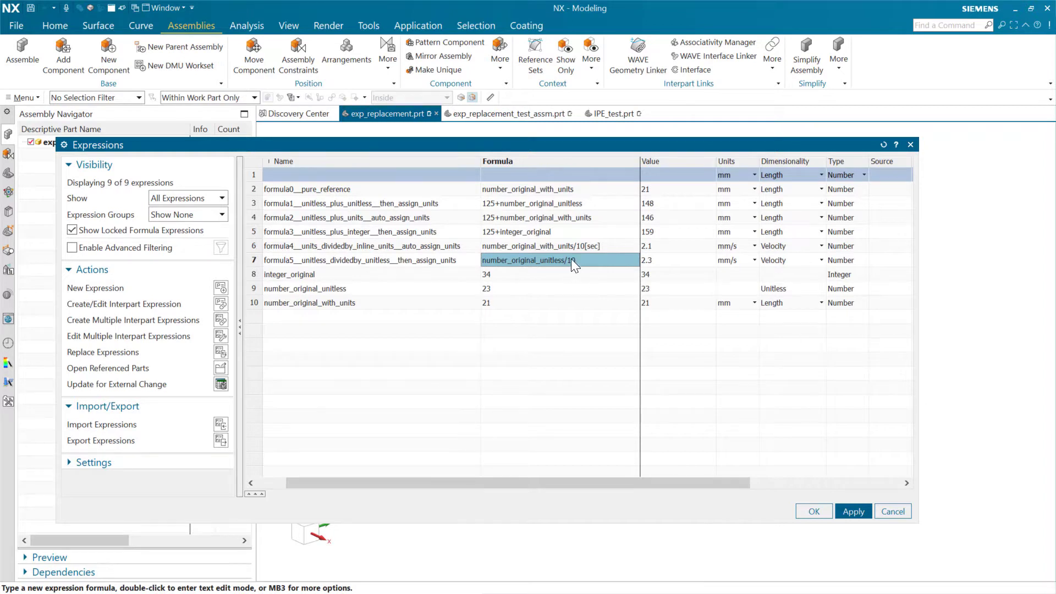
left_click(552, 250)
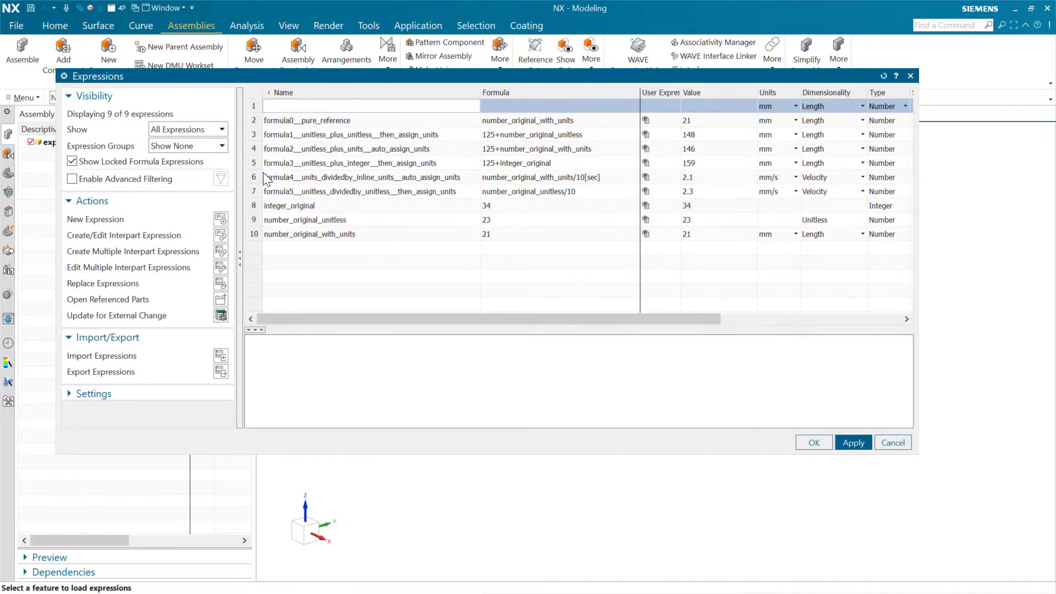
left_click(253, 177)
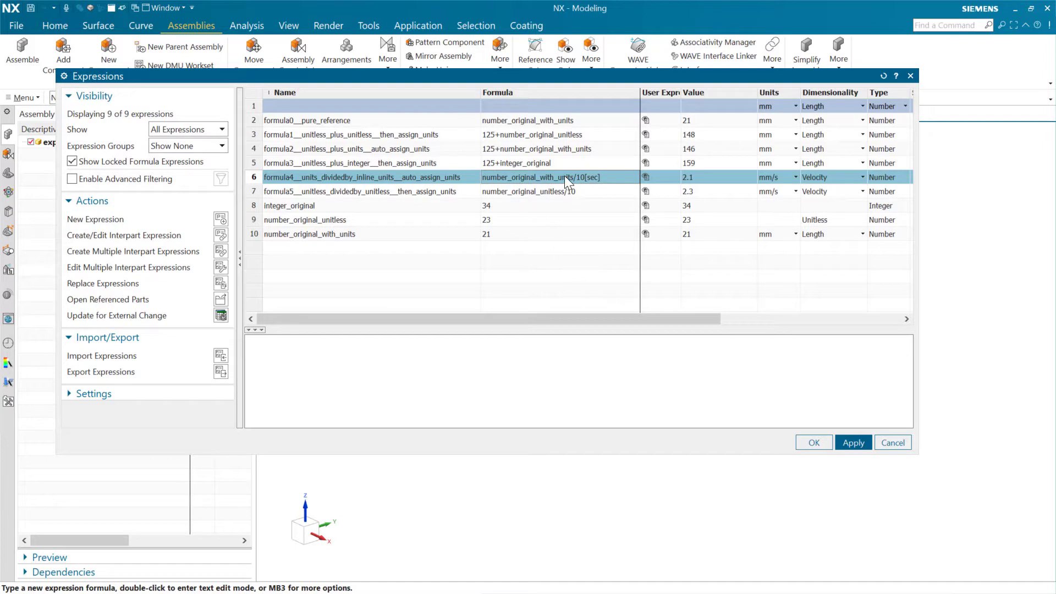
left_click(513, 176)
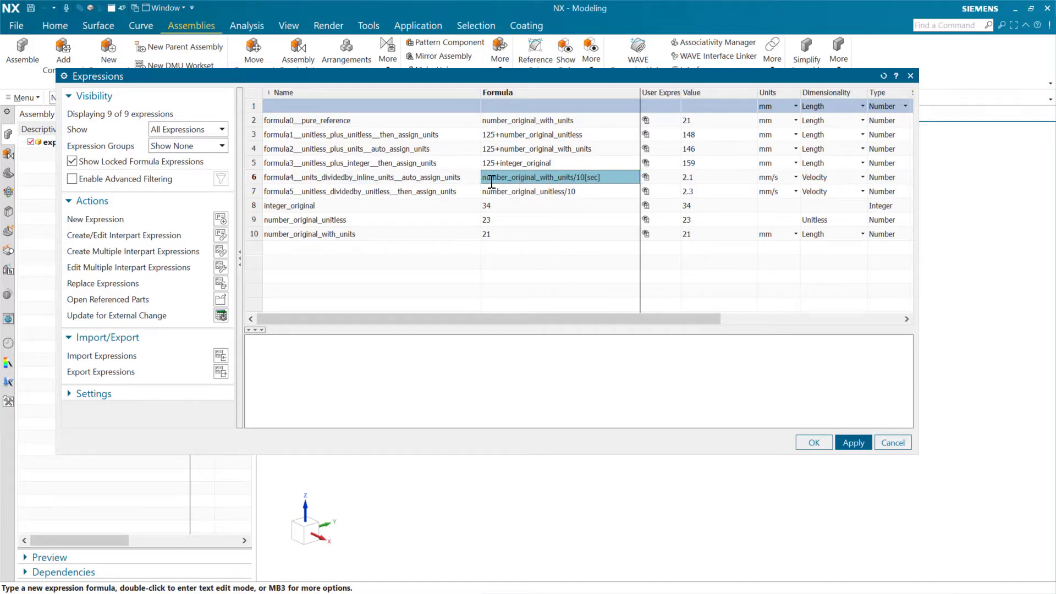
left_click(487, 178)
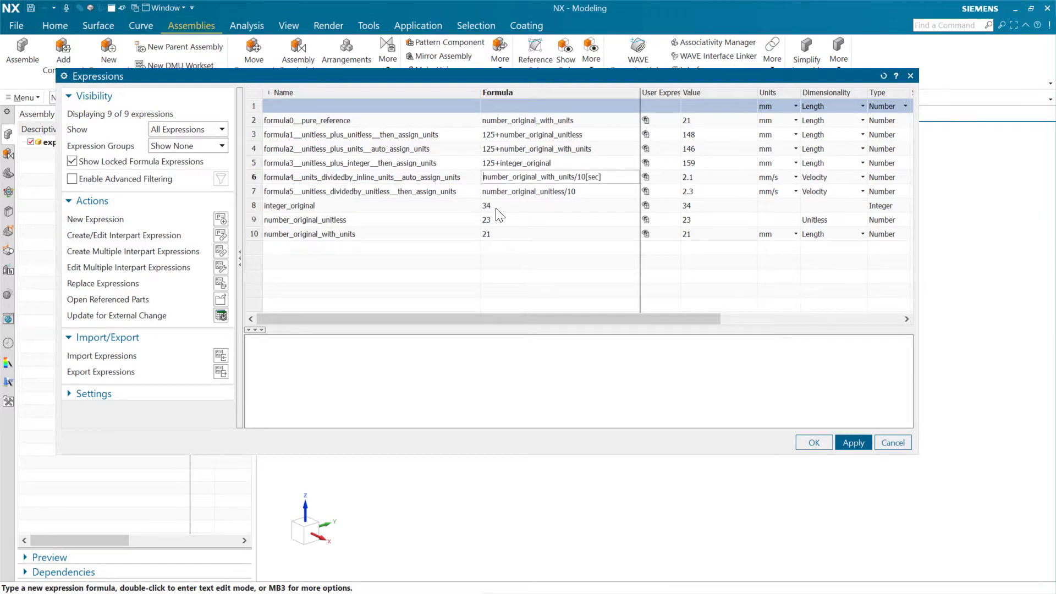
type("remu")
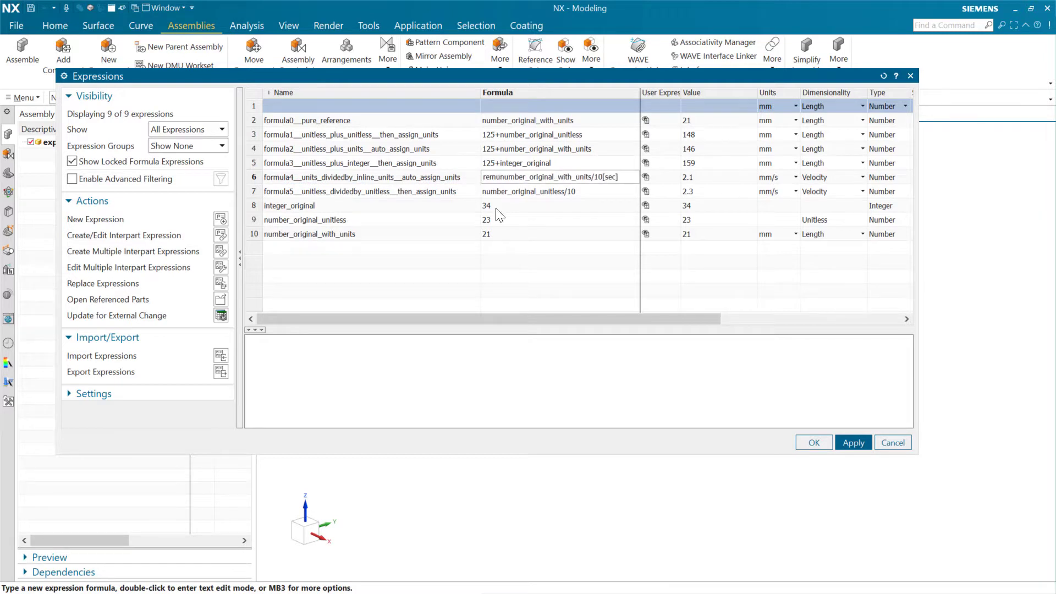
type("(")
key("BackSpace")
key("BackSpace")
key("BackSpace")
key("BackSpace")
key("BackSpace")
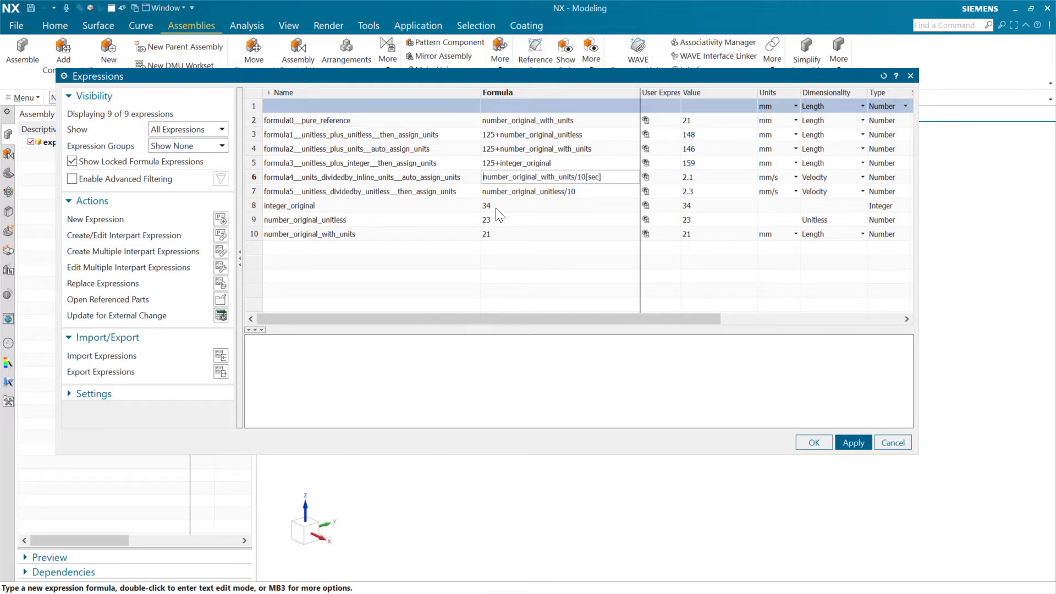
Look up the remu function's description from the blank expression row, hide the description area and clear the entry.
left_click(488, 107)
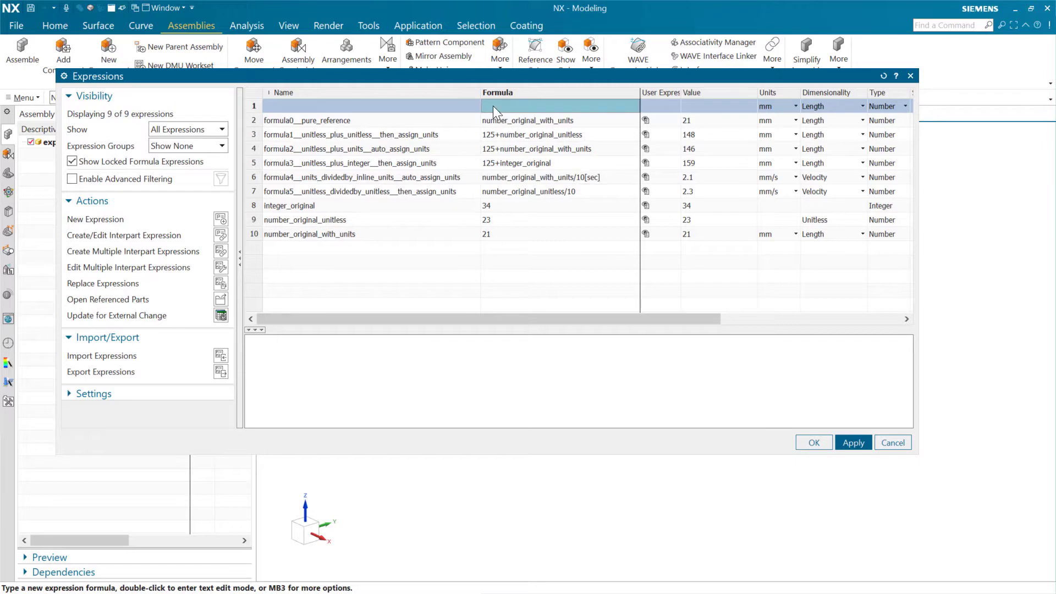
type("remu")
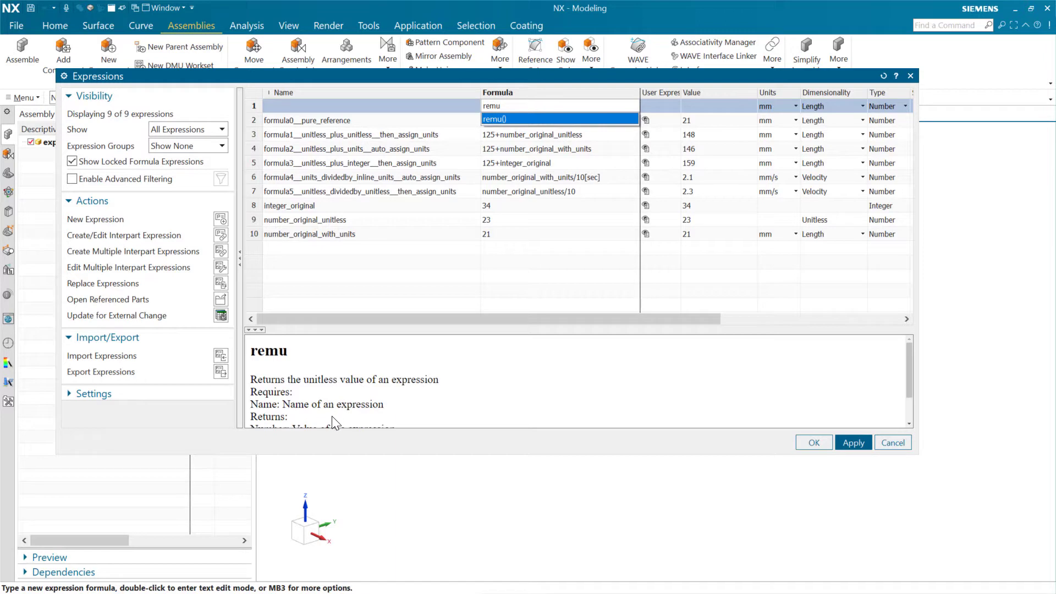
left_click(259, 330)
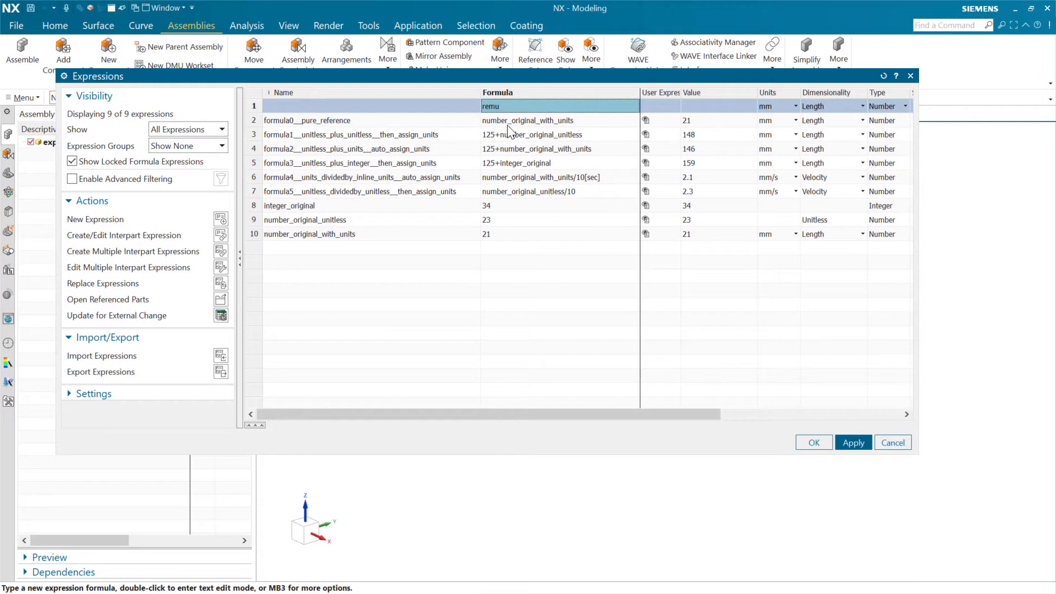
double_click(508, 107)
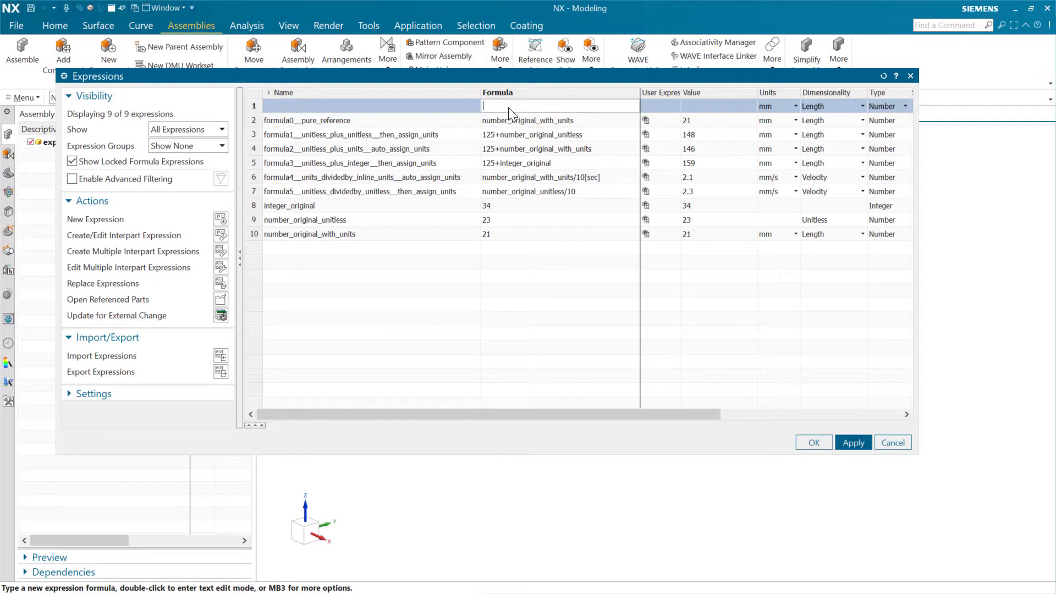
Wrap number_original_with_units in remu() and remove the inline [sec] unit so formula4 reads remu(number_original_with_units)/10.
left_click(520, 177)
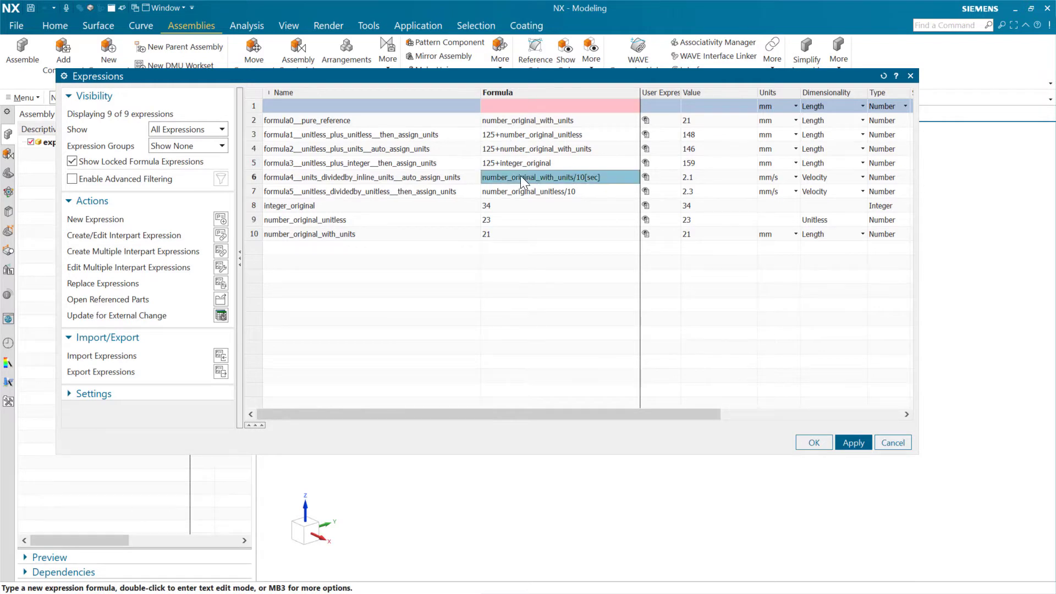
double_click(491, 176)
type("remu(")
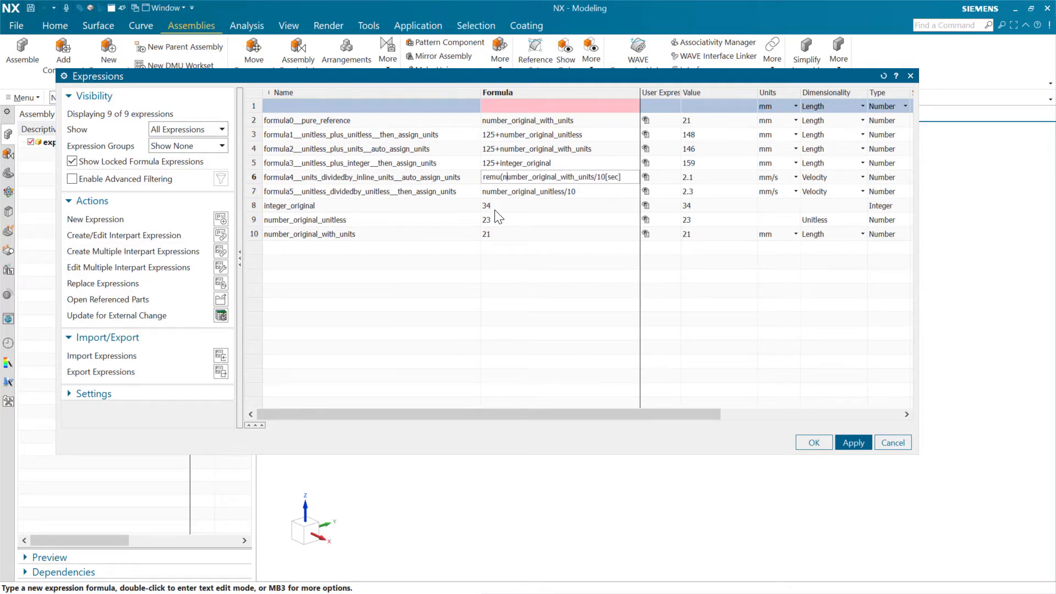
type(")")
key("BackSpace")
key("BackSpace")
key("BackSpace")
key("BackSpace")
key("BackSpace")
key("Return")
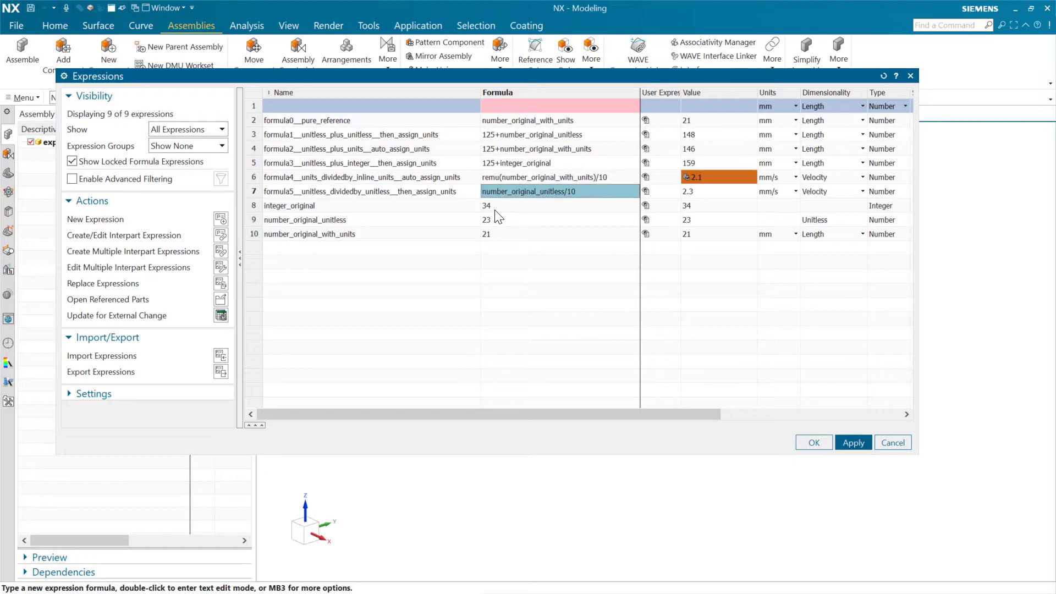
Try adding inline seconds to formula4 as remu(number_original_with_units)*1[sec]/10[sec].
left_click(616, 180)
double_click(614, 180)
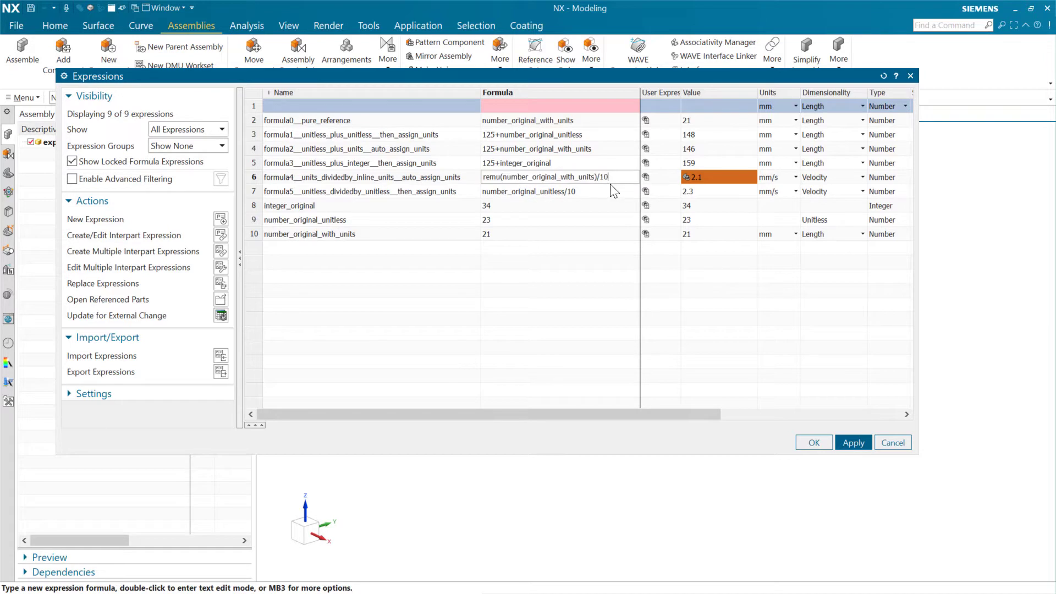
type("[sec]")
key("Left")
type("*1[sec]")
left_click(613, 191)
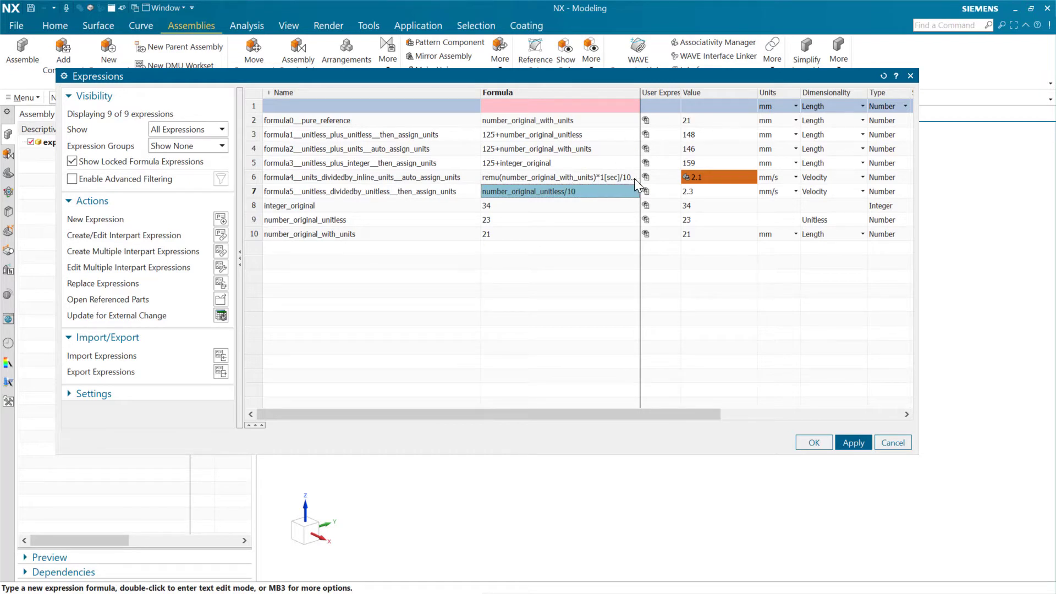
Remove the added inline units so formula4 reads remu(number_original_with_units)/10 and apply the expression changes.
left_click(602, 177)
double_click(599, 177)
left_click(599, 177)
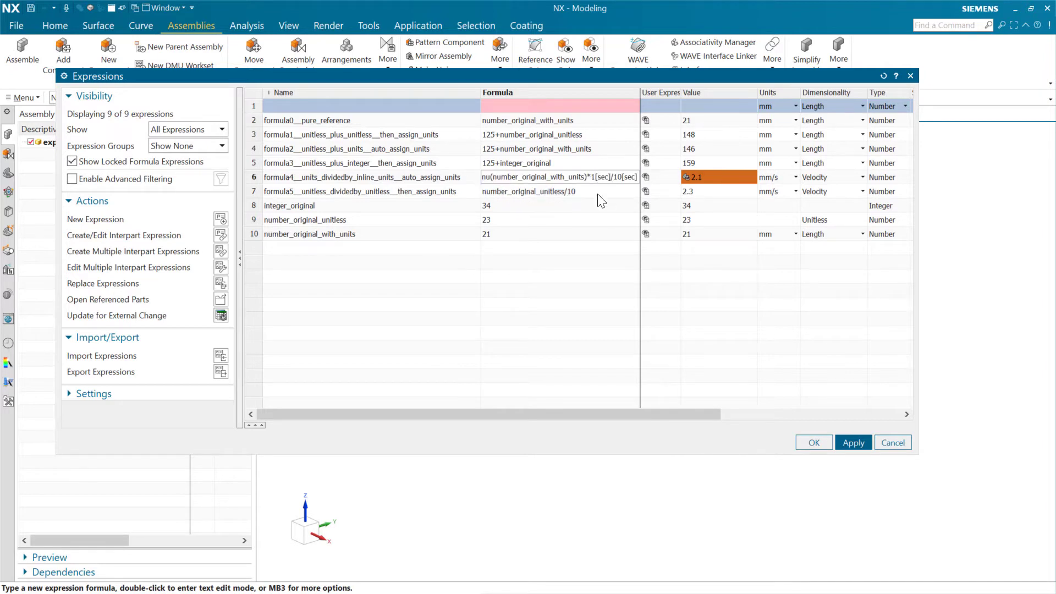
key("BackSpace")
key("Delete")
key("Delete")
key("Delete")
key("Delete")
key("Delete")
key("Delete")
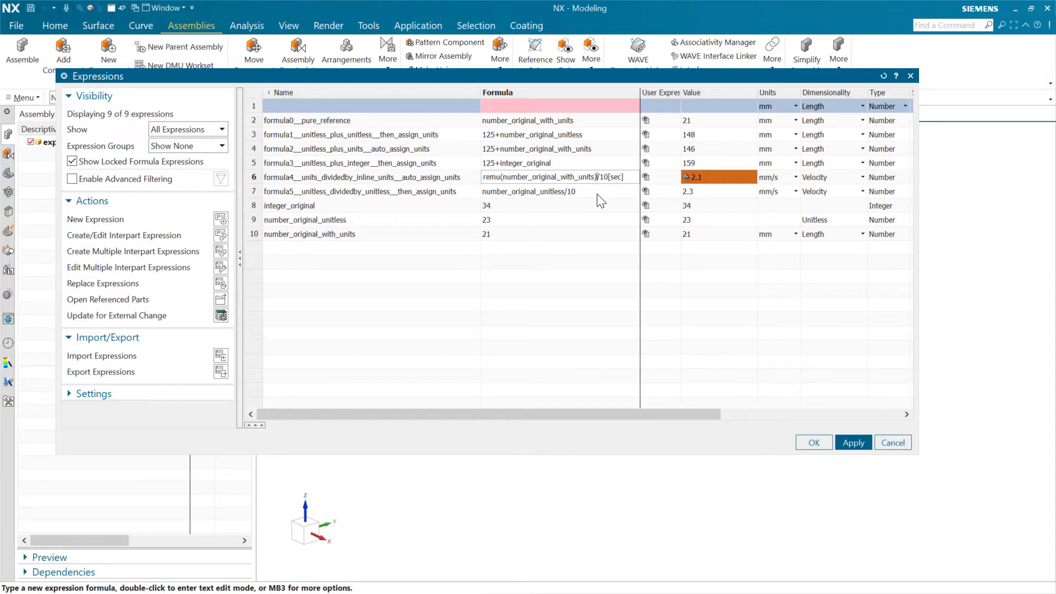
key("BackSpace")
type(")")
key("BackSpace")
key("BackSpace")
key("BackSpace")
key("BackSpace")
key("BackSpace")
key("Return")
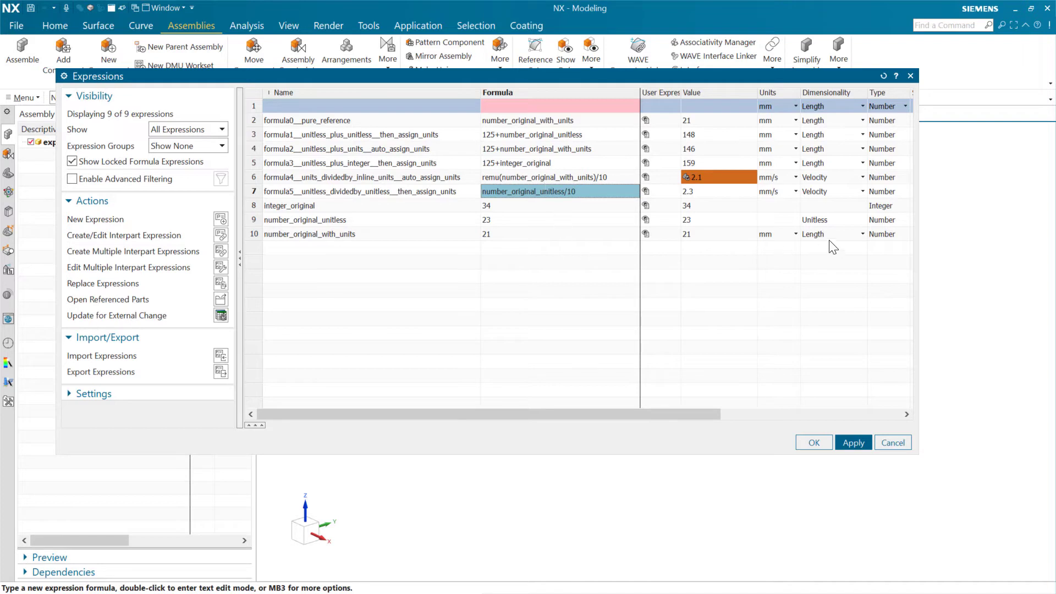
left_click(585, 179)
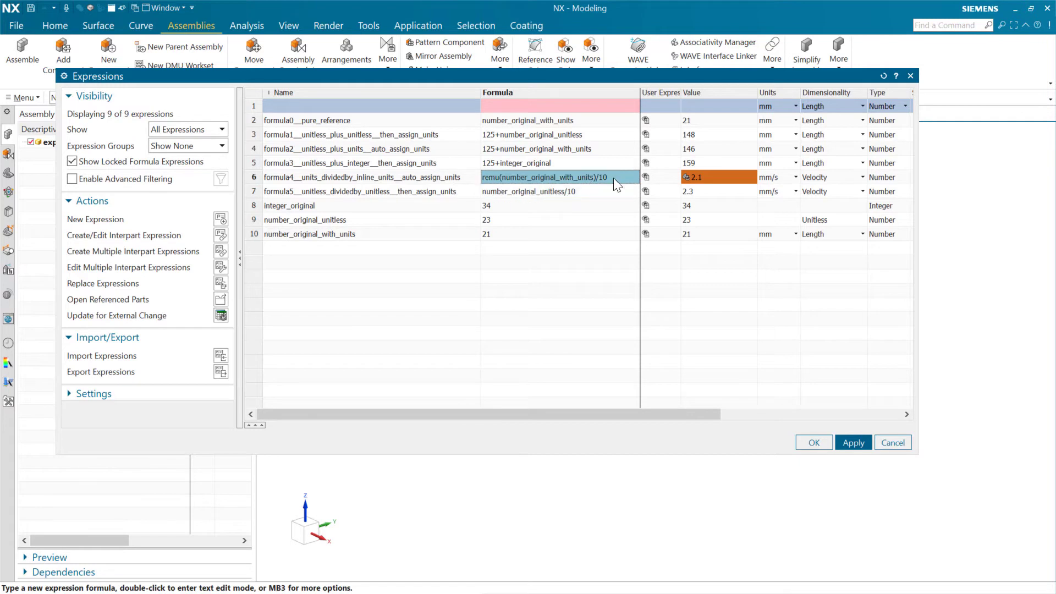
left_click(853, 443)
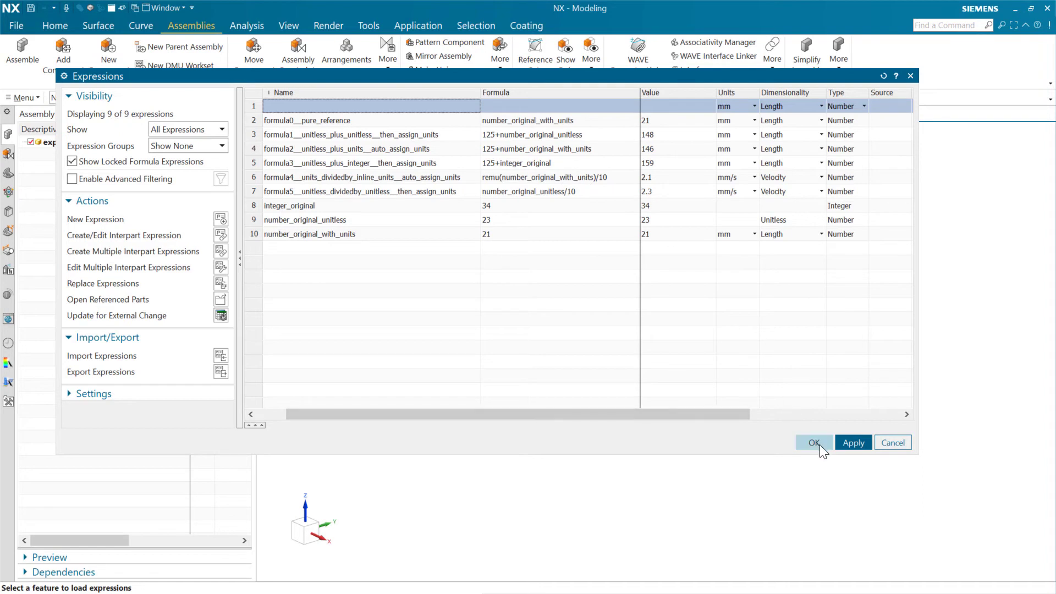
Replace number_original_with_units with integer_original across the part's formulas using Replace Expressions.
left_click(221, 283)
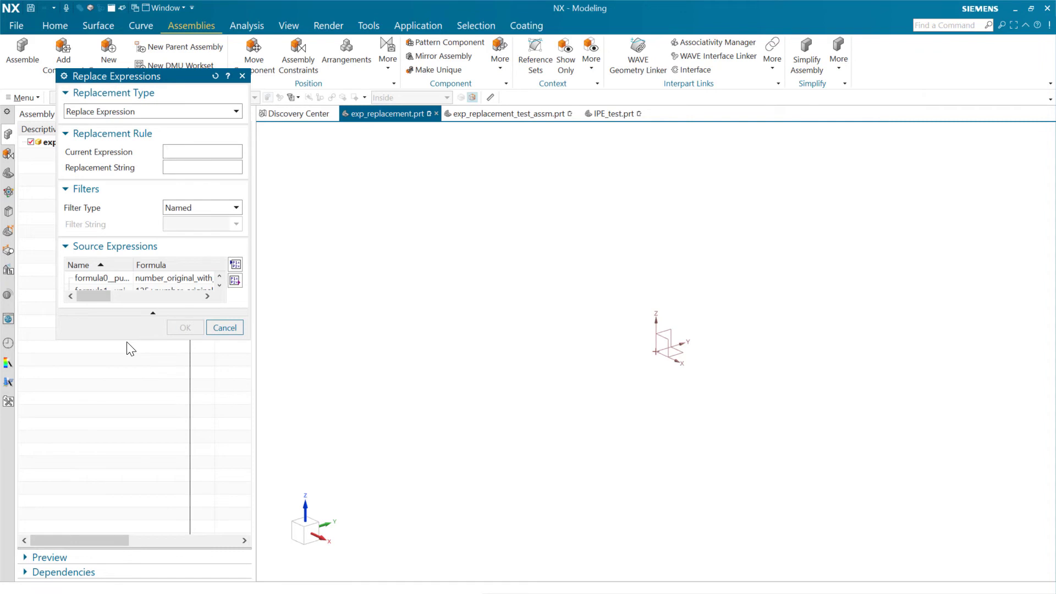
left_click(124, 277)
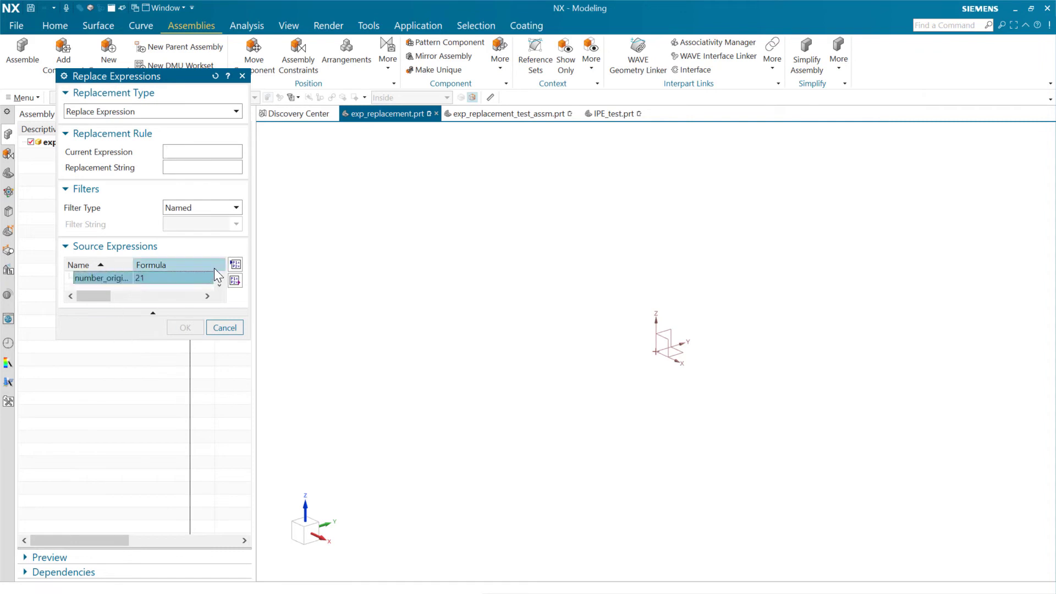
left_click(235, 264)
scroll(143, 278, "up", 2)
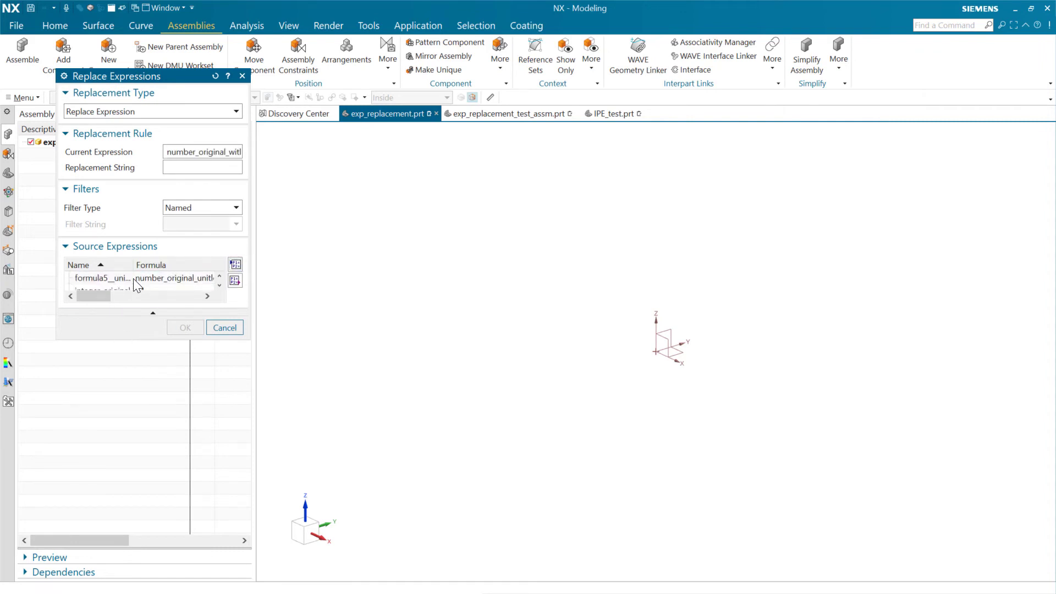
left_click(235, 280)
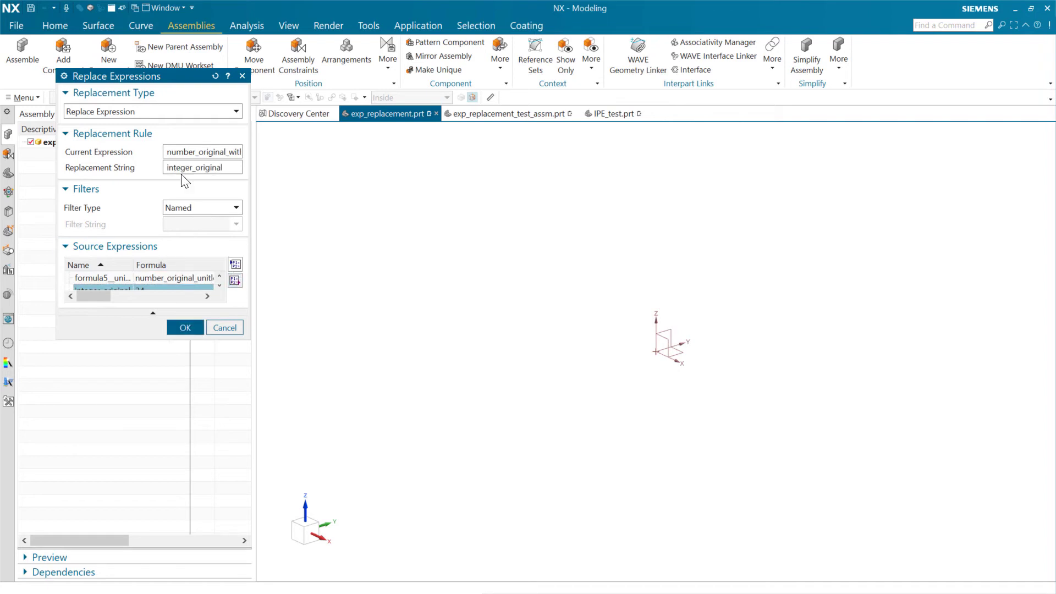
left_click(187, 328)
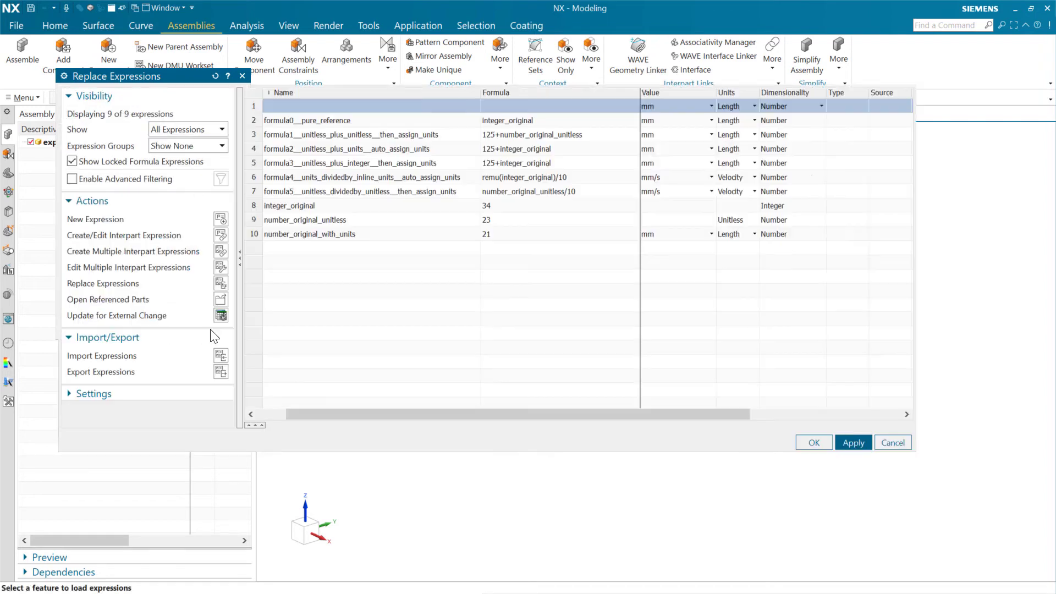